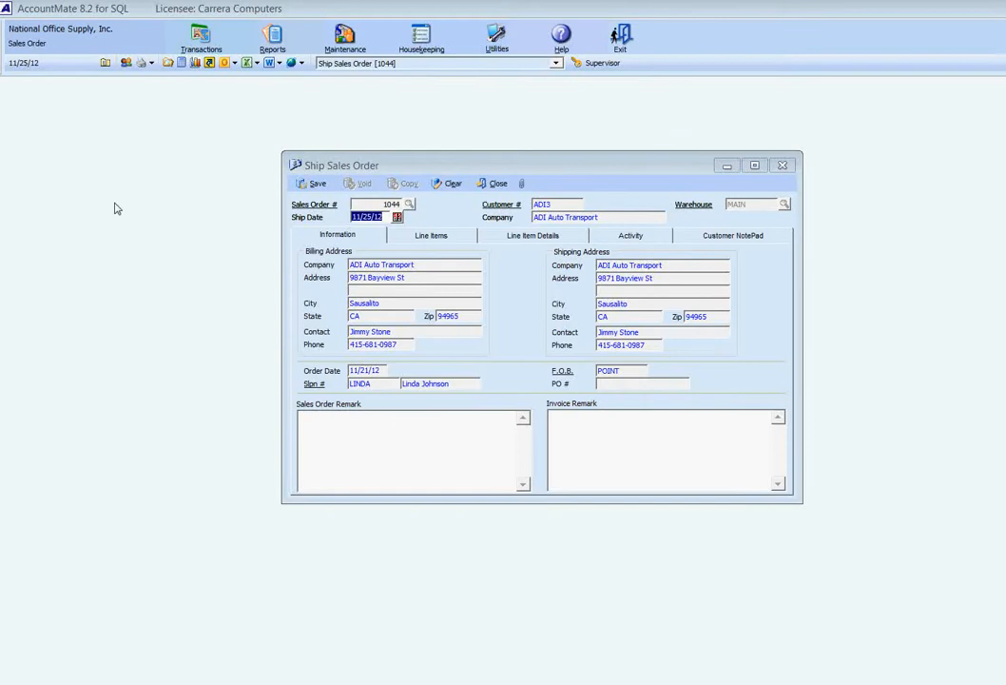
Set both line items of the sales order to ship their full open quantities
{"action": "left_click", "coordinate": [425, 171]}
{"action": "left_click_drag", "start_coordinate": [425, 170], "coordinate": [429, 193]}
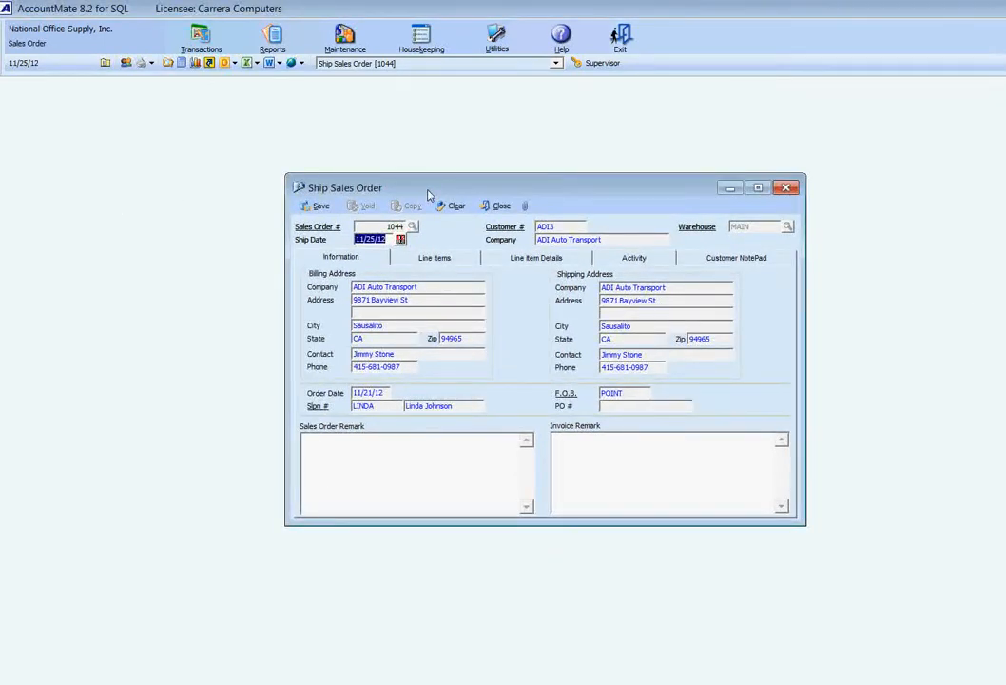
{"action": "left_click", "coordinate": [433, 260]}
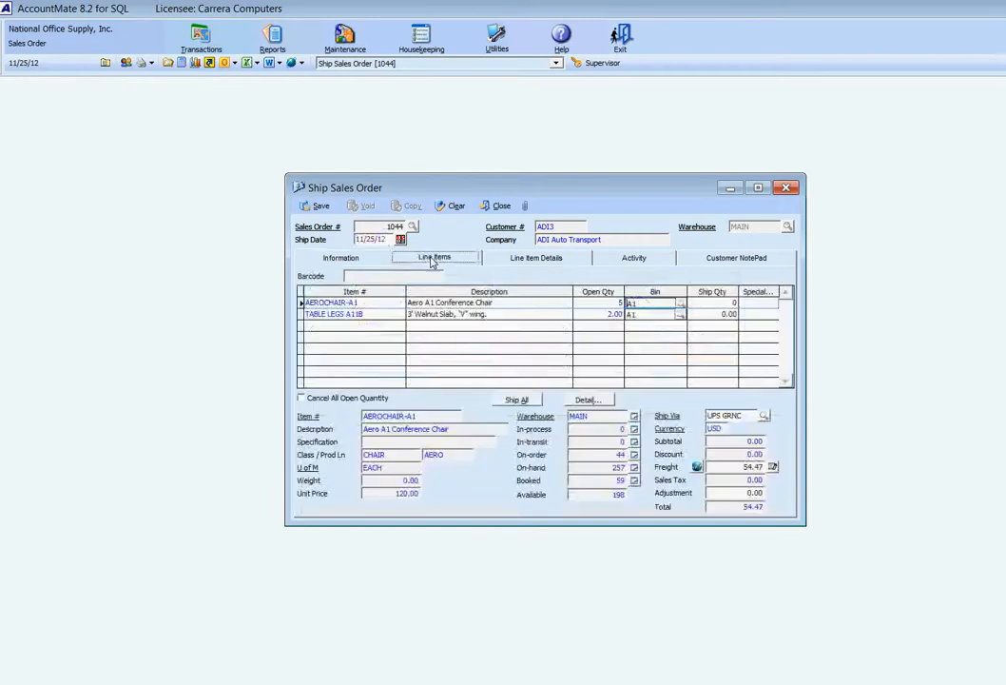
{"action": "left_click", "coordinate": [518, 401]}
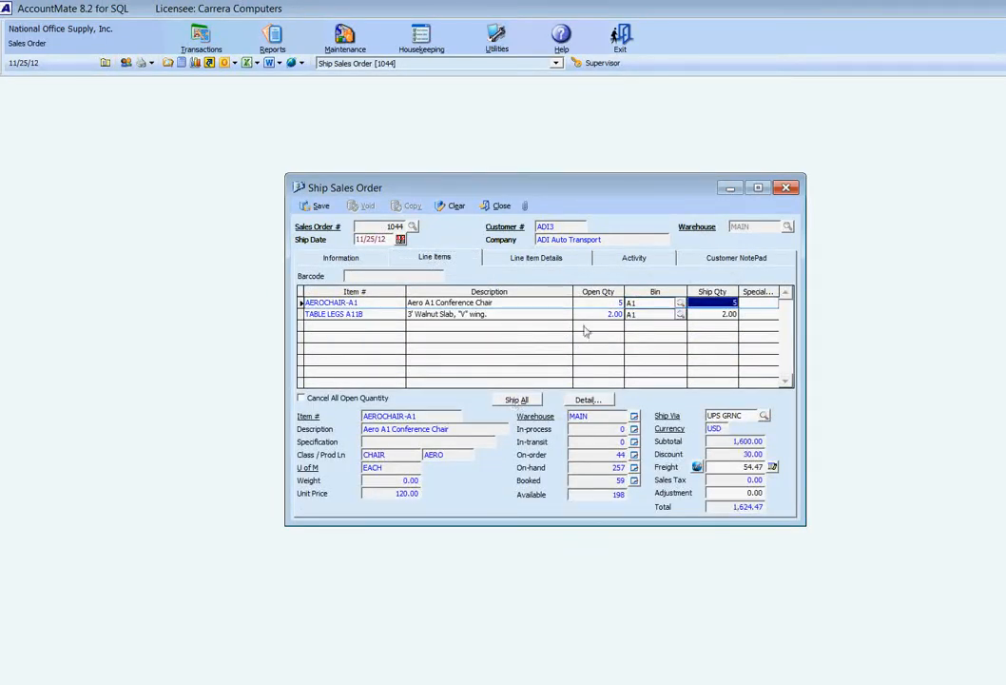
Check the UPS GRNC shipping method and run the Freight Plus program for the order
{"action": "left_click", "coordinate": [737, 414]}
{"action": "left_click_drag", "start_coordinate": [737, 415], "coordinate": [701, 400]}
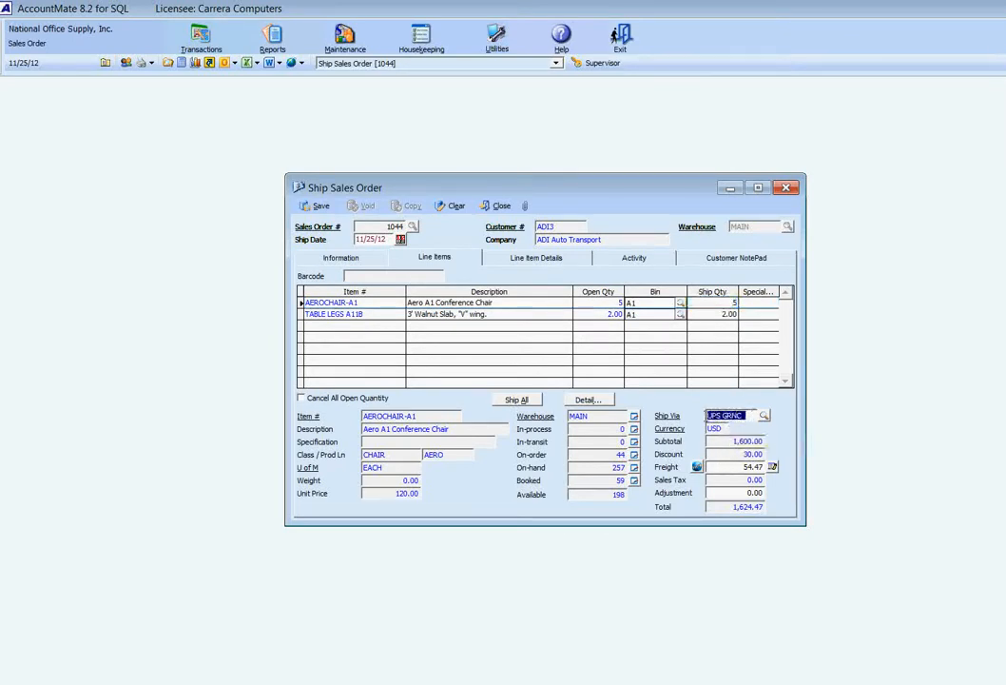
{"action": "left_click", "coordinate": [723, 416]}
{"action": "left_click_drag", "start_coordinate": [723, 416], "coordinate": [744, 415]}
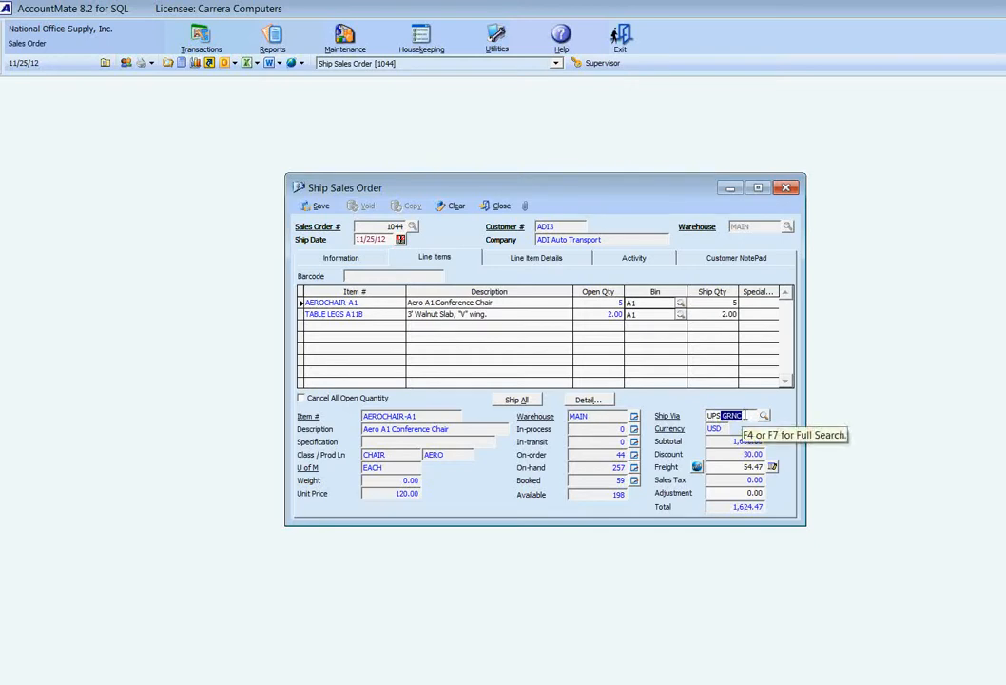
{"action": "left_click", "coordinate": [697, 467]}
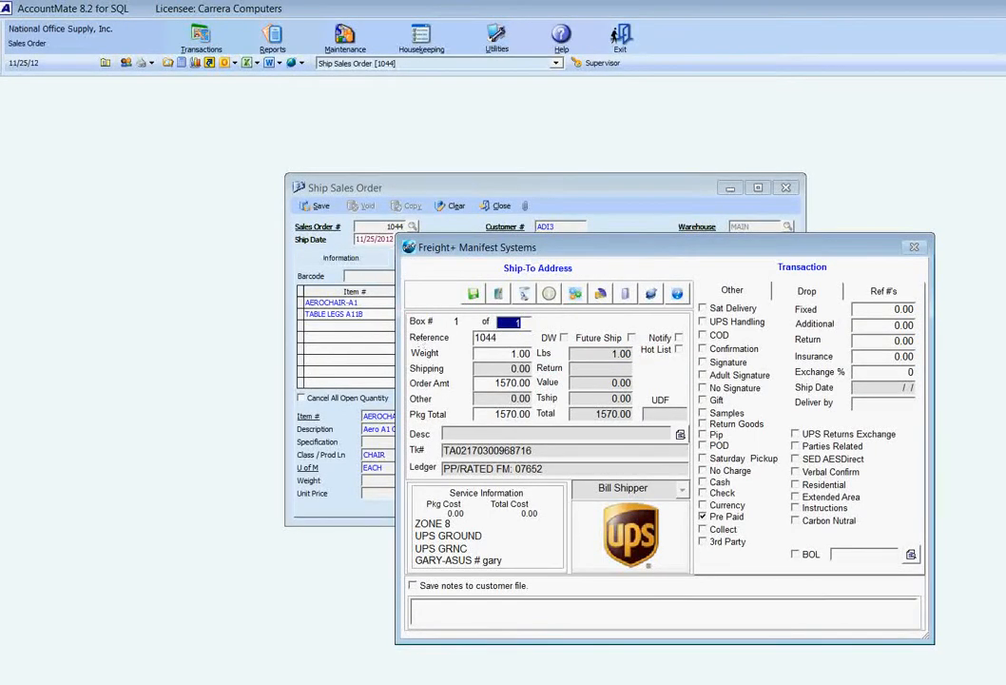
Append 9 to the UPS shipment's reference and set the package weight to 23 lbs
{"action": "key", "text": "Tab"}
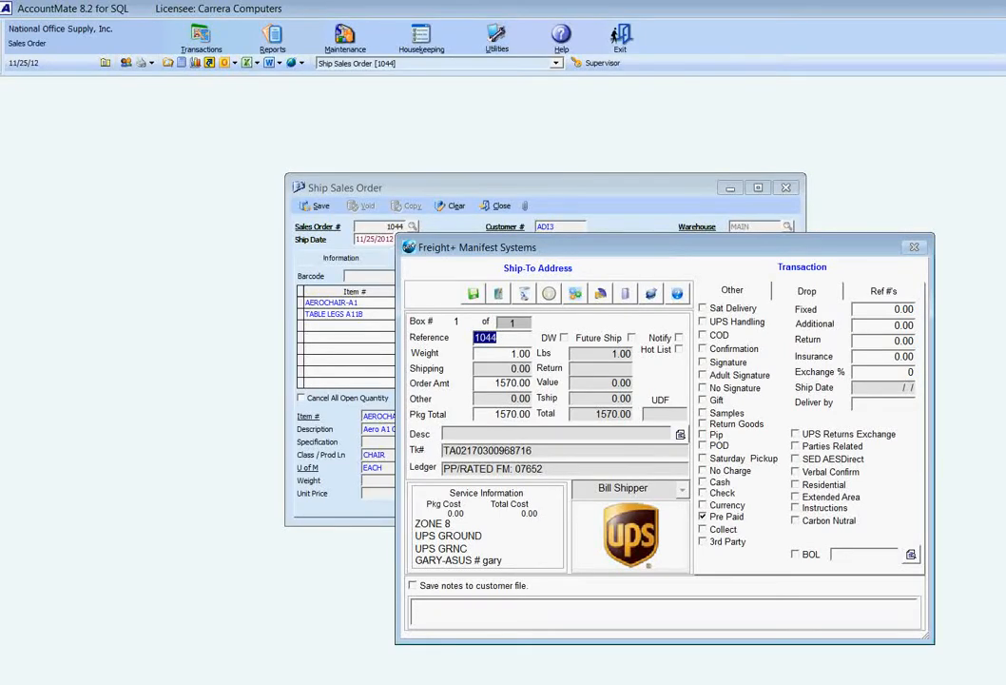
{"action": "key", "text": "Tab"}
{"action": "key", "text": "Return"}
{"action": "key", "text": "End"}
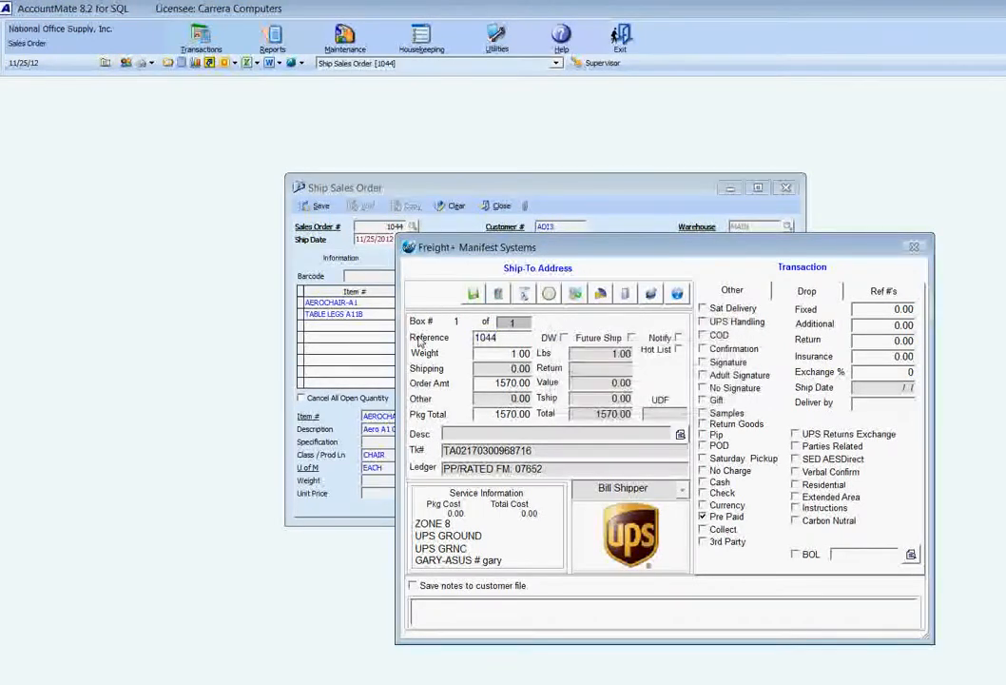
{"action": "type", "text": "9"}
{"action": "key", "text": "Tab"}
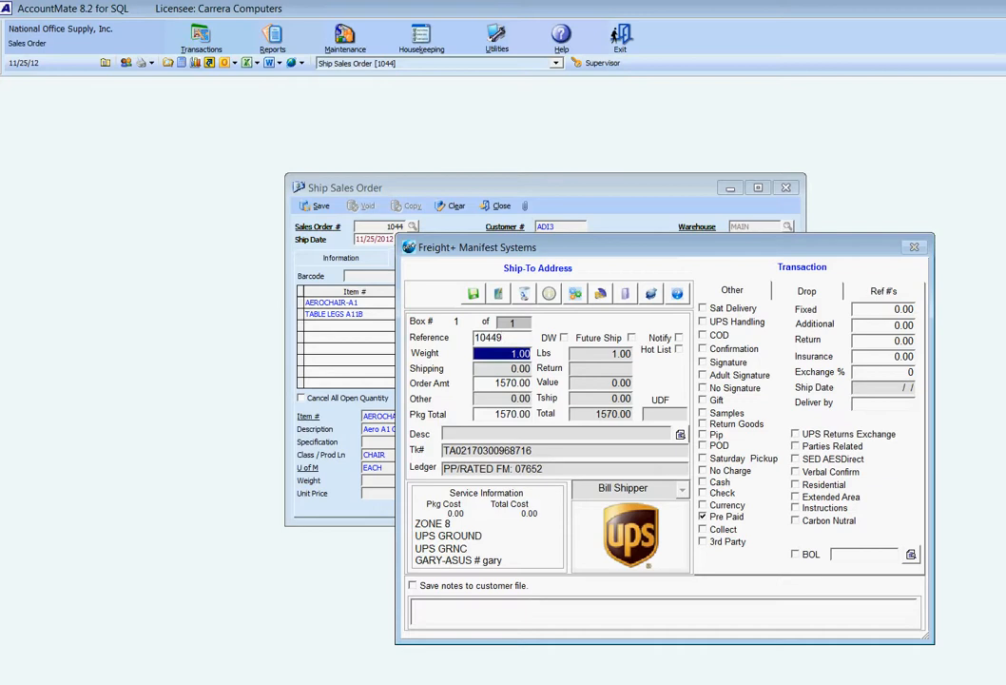
{"action": "type", "text": "23"}
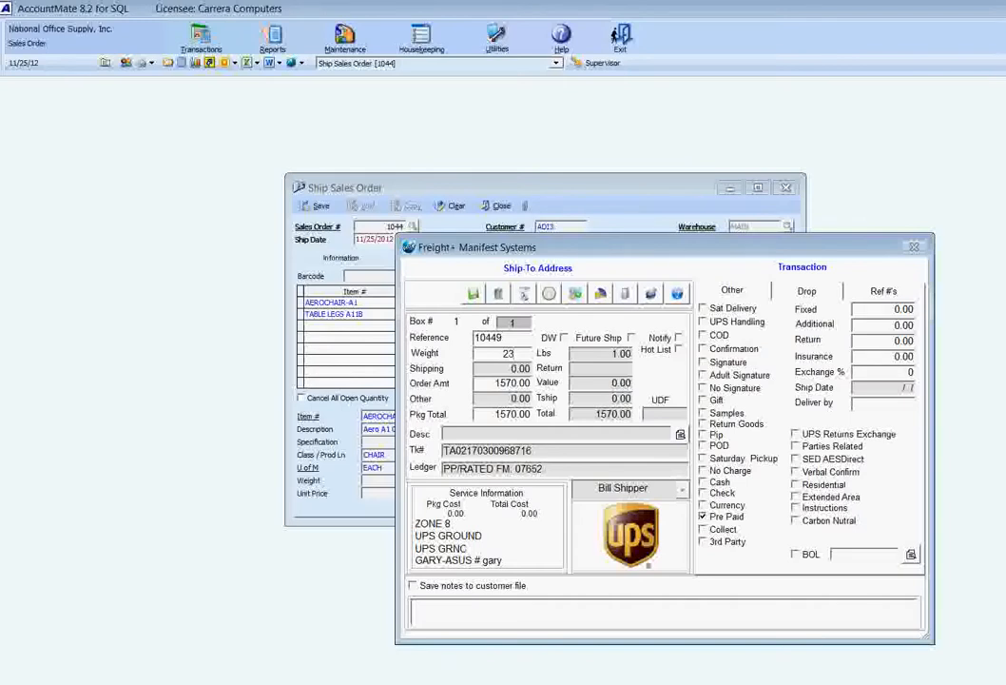
Choose the BOX3 box dimensions (10 × 19 × 22) for the UPS package
{"action": "key", "text": "Tab"}
{"action": "key", "text": "Down"}
{"action": "key", "text": "Down"}
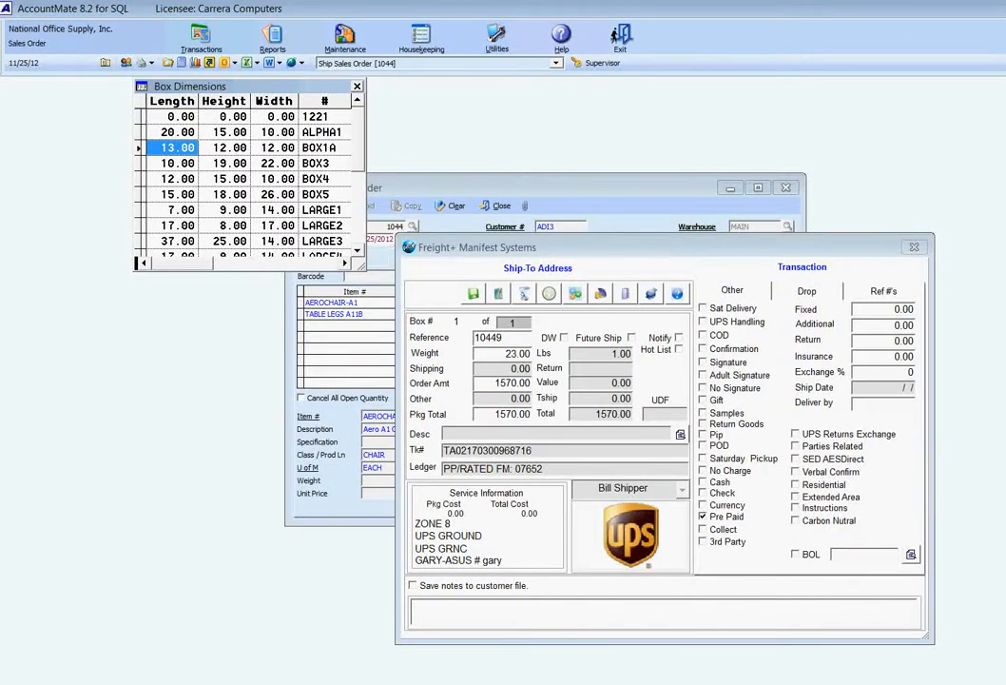
{"action": "key", "text": "Down"}
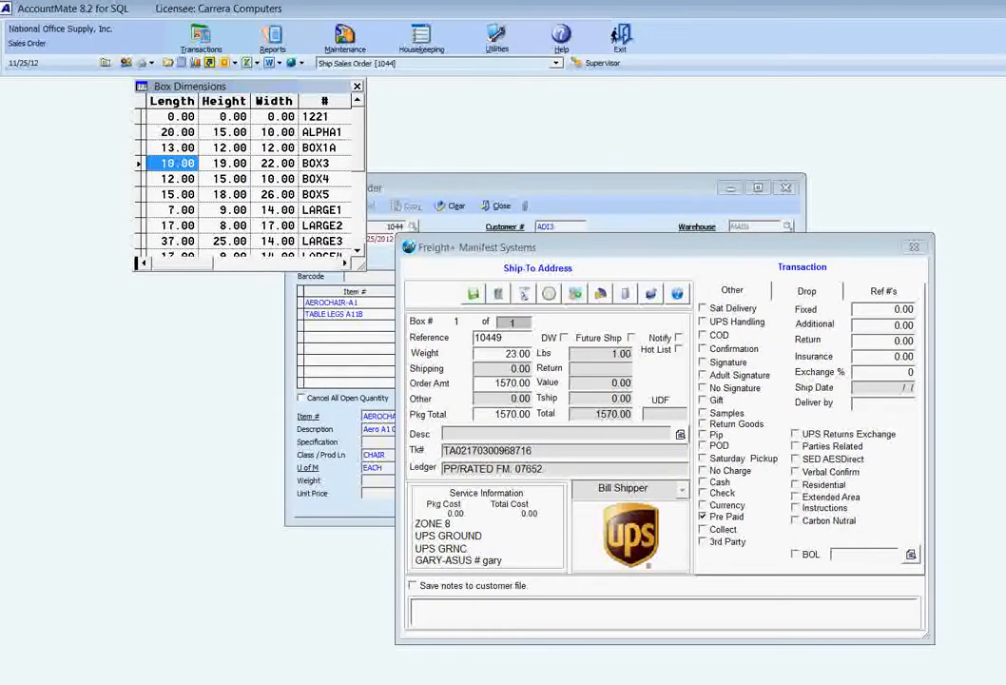
{"action": "key", "text": "Return"}
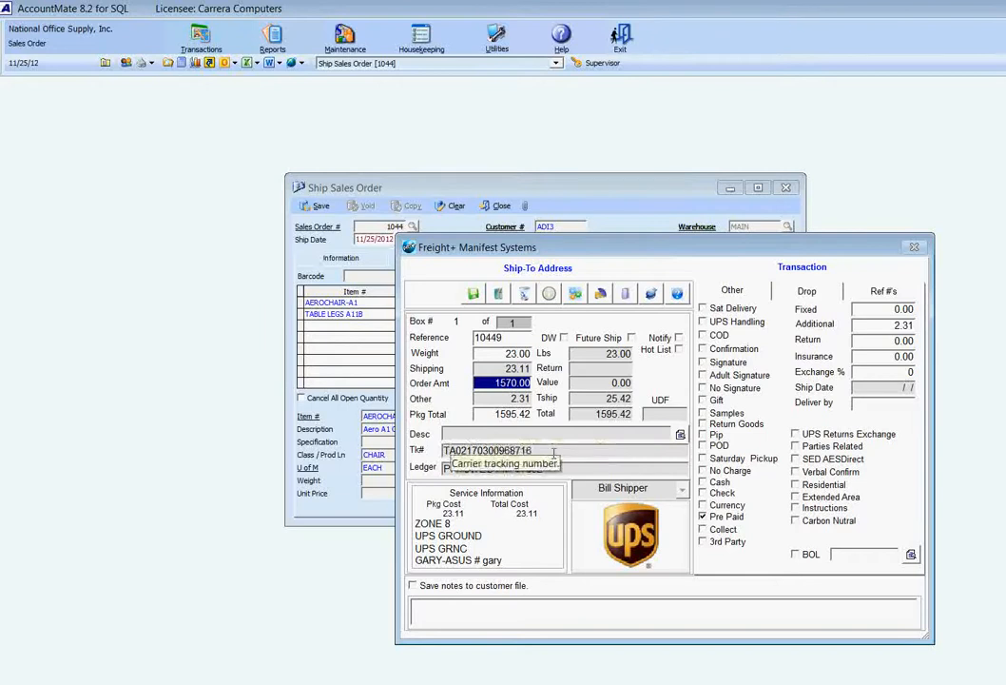
Save the UPS shipment, preview its shipping label, and close the label without printing it
{"action": "left_click", "coordinate": [474, 294]}
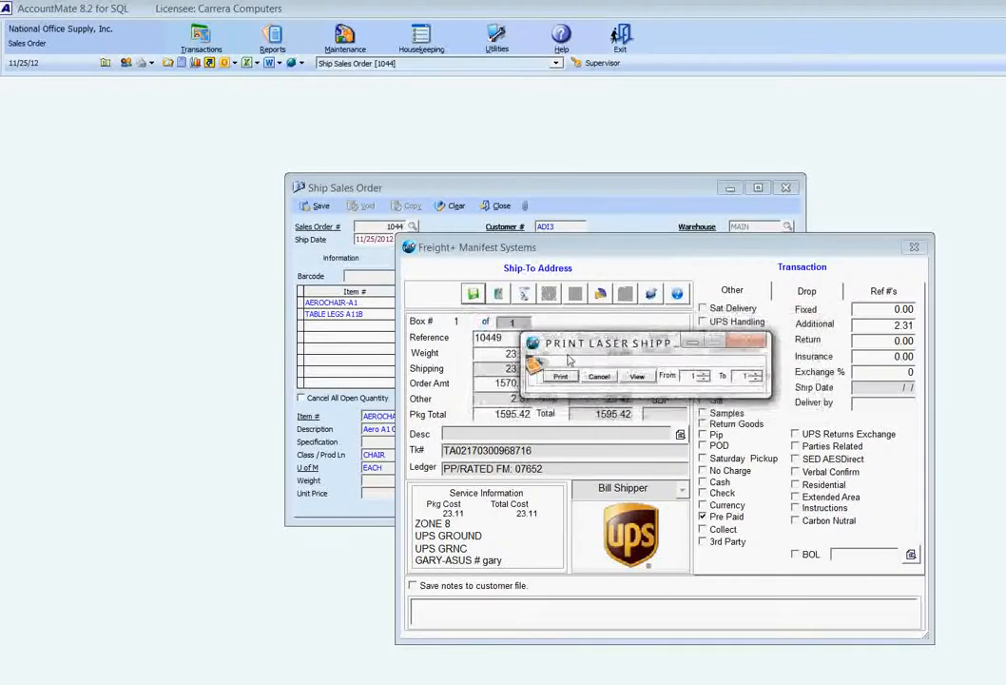
{"action": "left_click", "coordinate": [637, 377]}
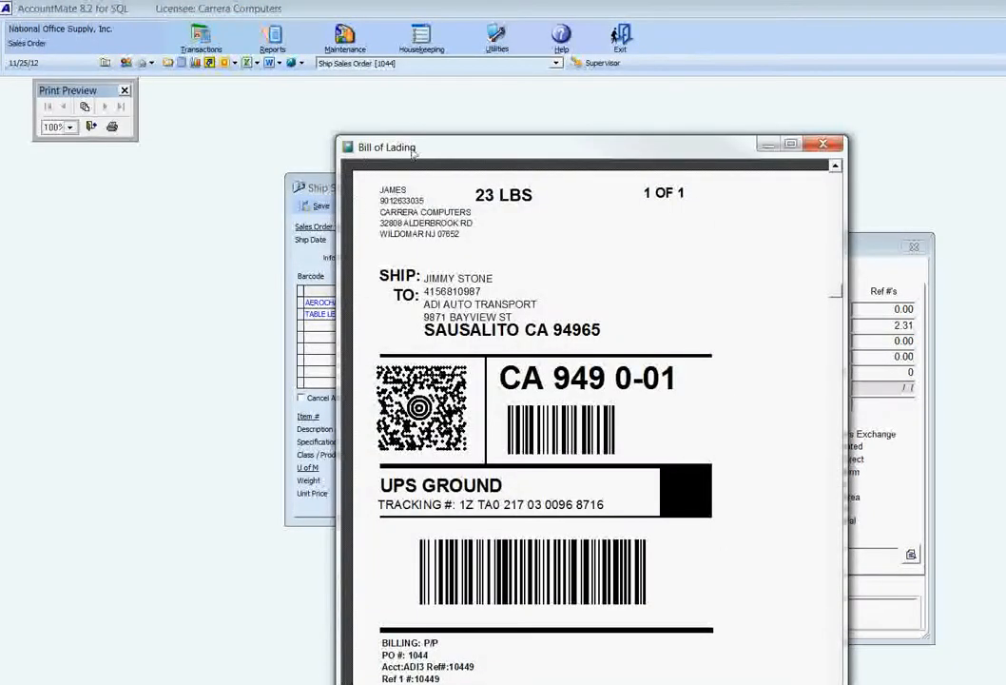
{"action": "left_click_drag", "start_coordinate": [412, 148], "coordinate": [361, 84]}
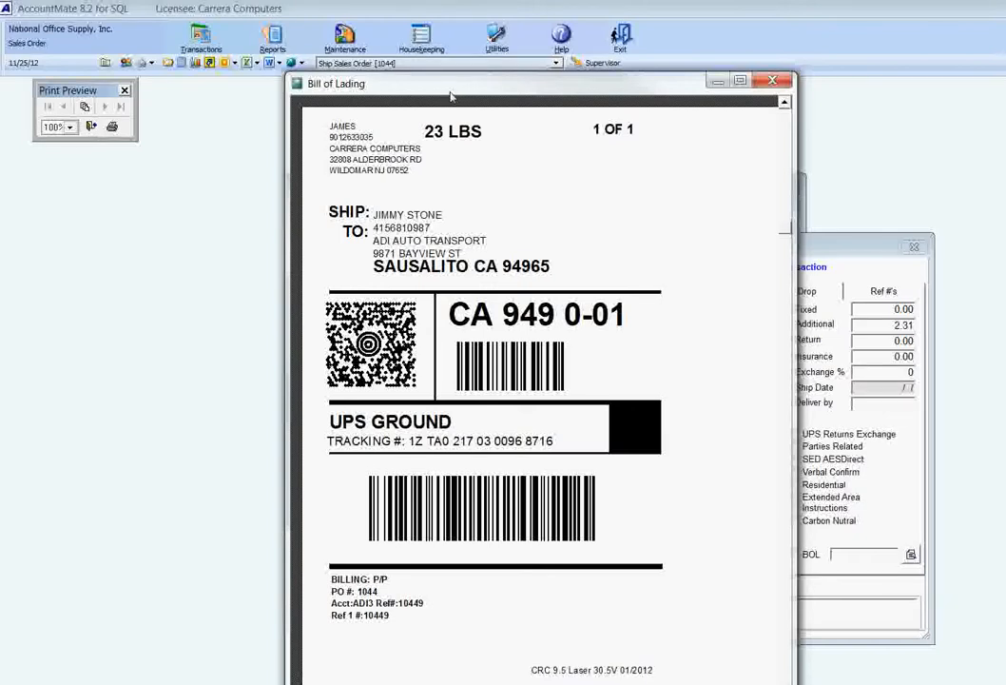
{"action": "left_click", "coordinate": [94, 128]}
{"action": "left_click", "coordinate": [602, 380]}
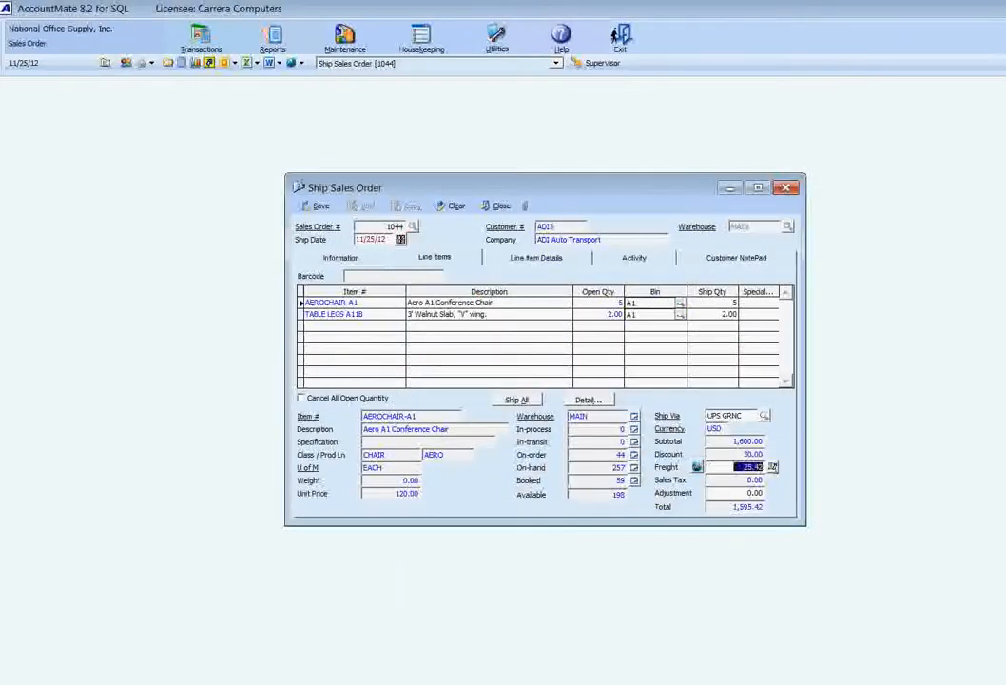
Examine the order's invoice remark for the UPS tracking number, weight and ship date
{"action": "left_click", "coordinate": [341, 257]}
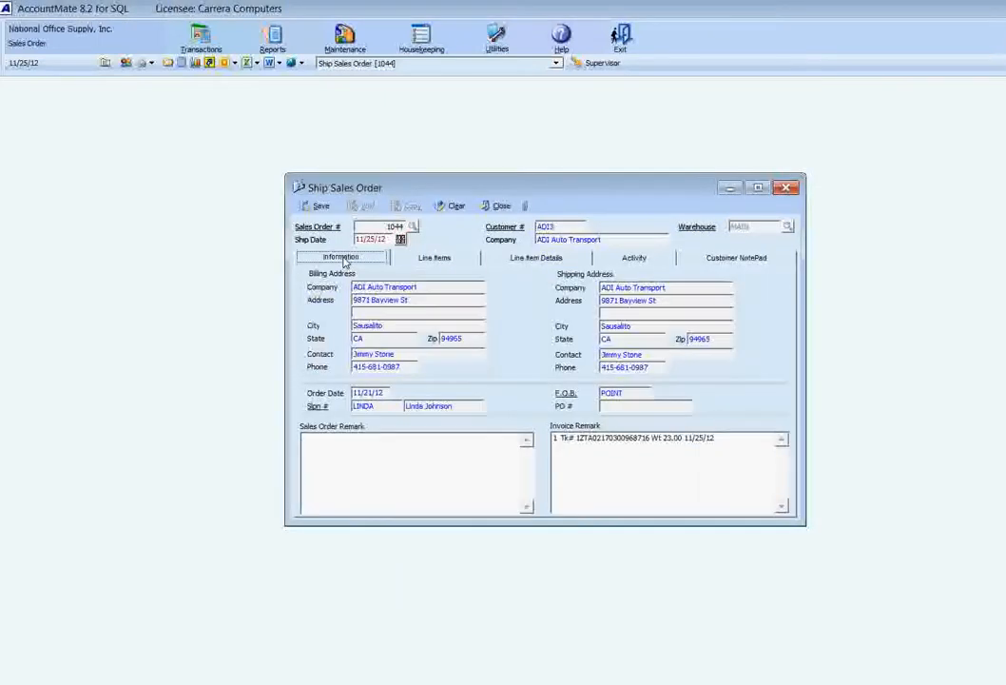
{"action": "left_click_drag", "start_coordinate": [734, 448], "coordinate": [516, 434]}
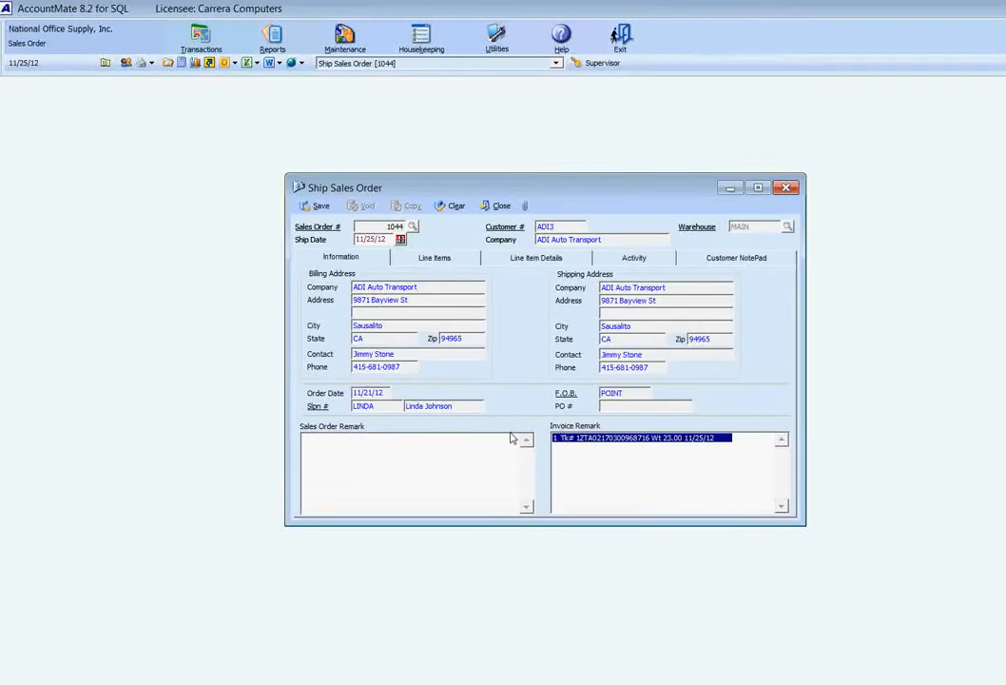
{"action": "left_click", "coordinate": [588, 454]}
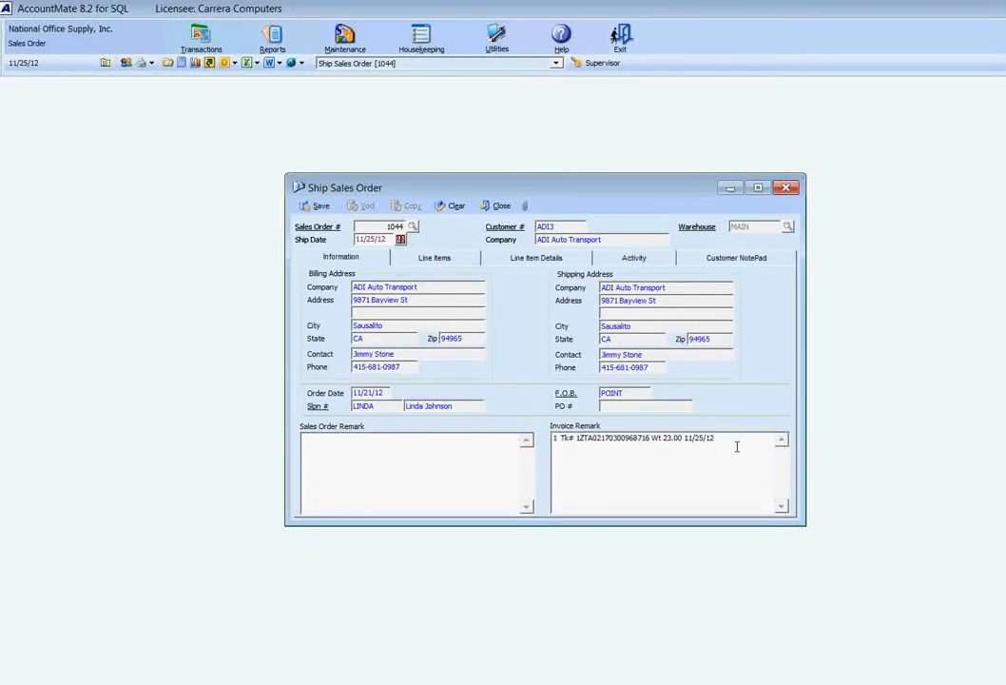
{"action": "left_click_drag", "start_coordinate": [737, 446], "coordinate": [496, 430]}
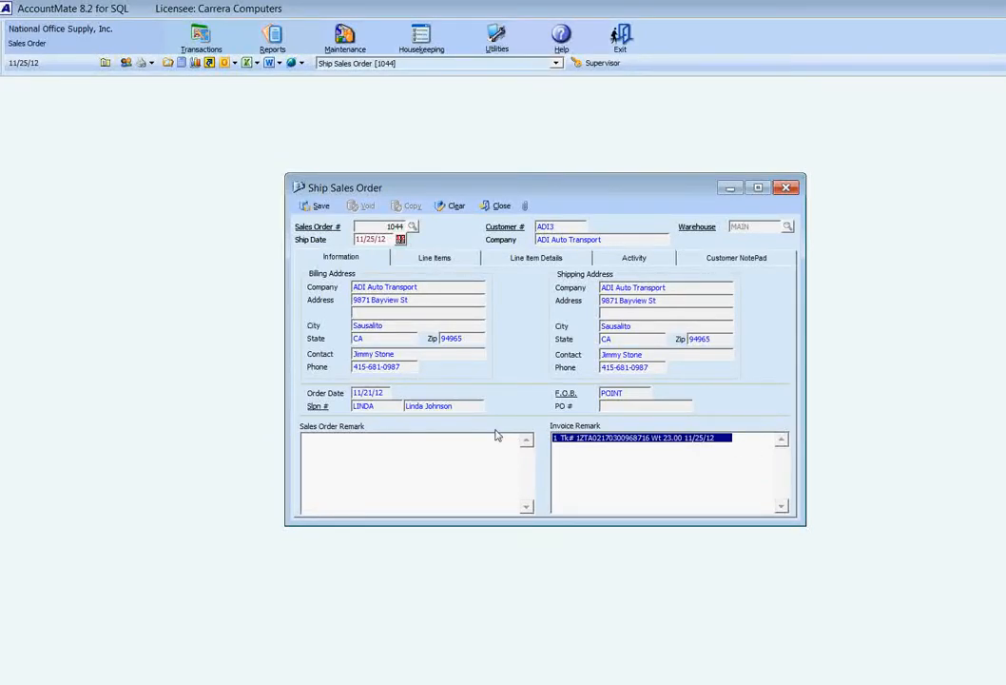
Change the order's shipping method to FEDC and run the Freight Plus program for it
{"action": "left_click", "coordinate": [437, 260]}
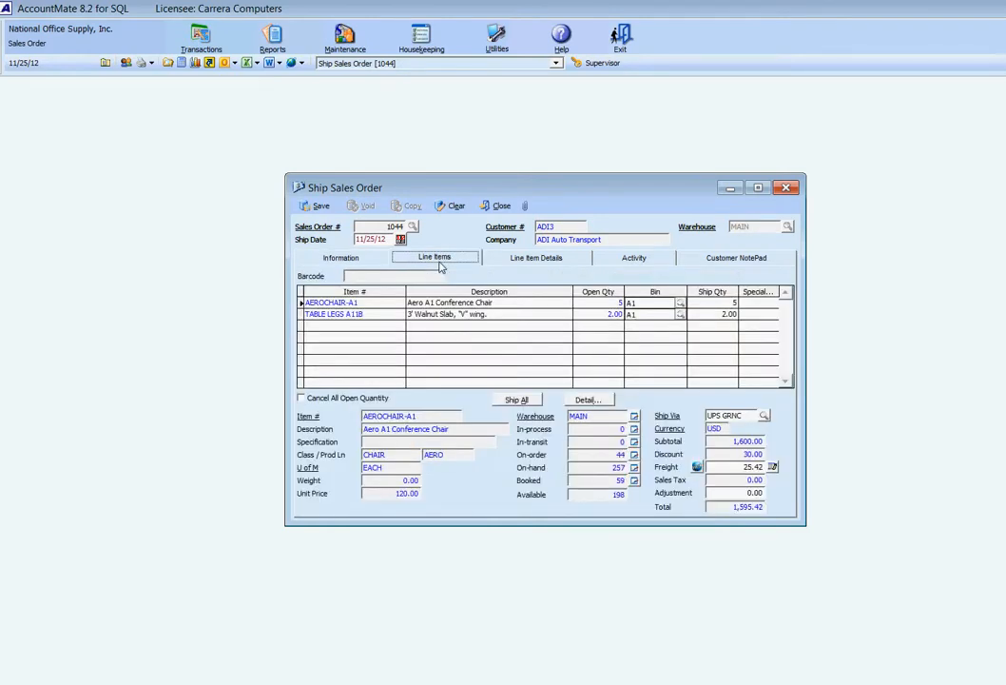
{"action": "left_click", "coordinate": [764, 416]}
{"action": "double_click", "coordinate": [552, 386]}
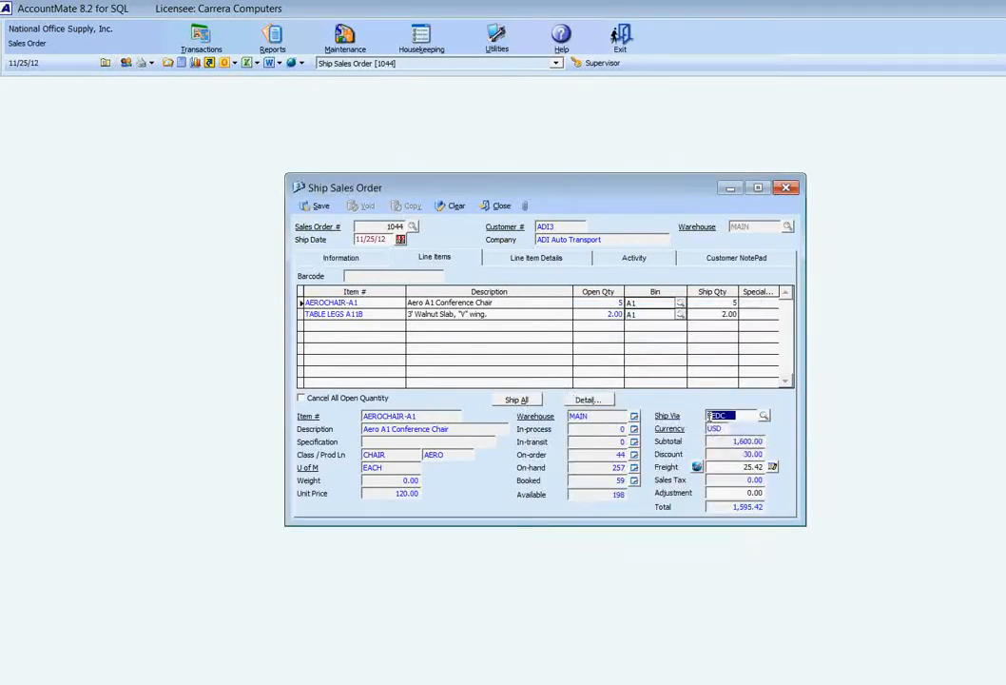
{"action": "left_click", "coordinate": [729, 418]}
{"action": "left_click", "coordinate": [699, 469]}
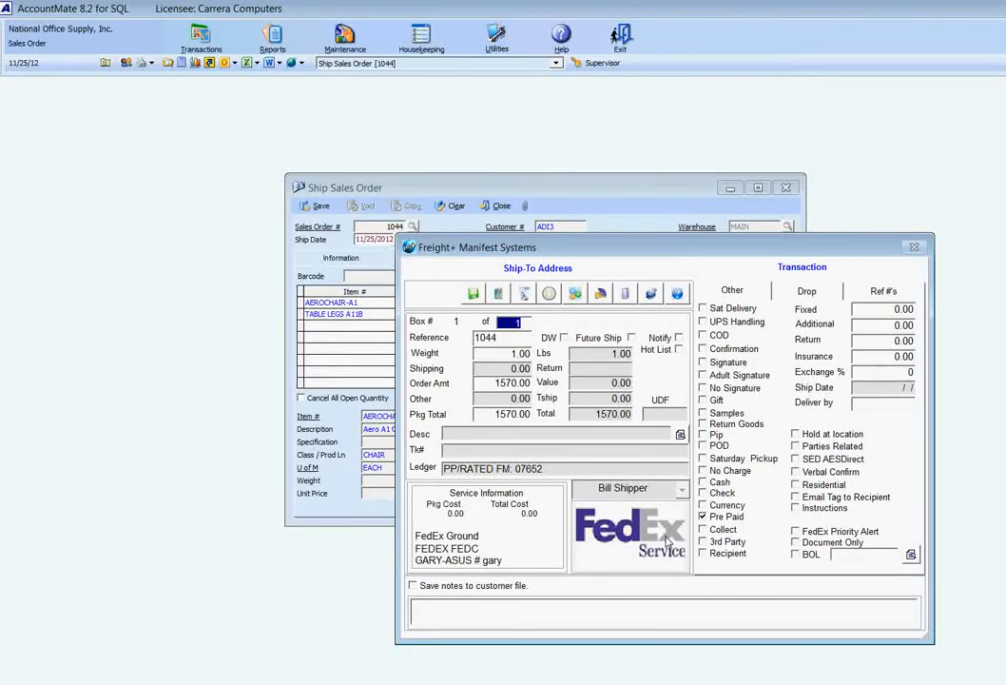
Append 4A to the FedEx shipment's reference and set the package weight to 32 lbs
{"action": "key", "text": "Tab"}
{"action": "type", "text": "10444"}
{"action": "key", "text": "Tab"}
{"action": "type", "text": "A"}
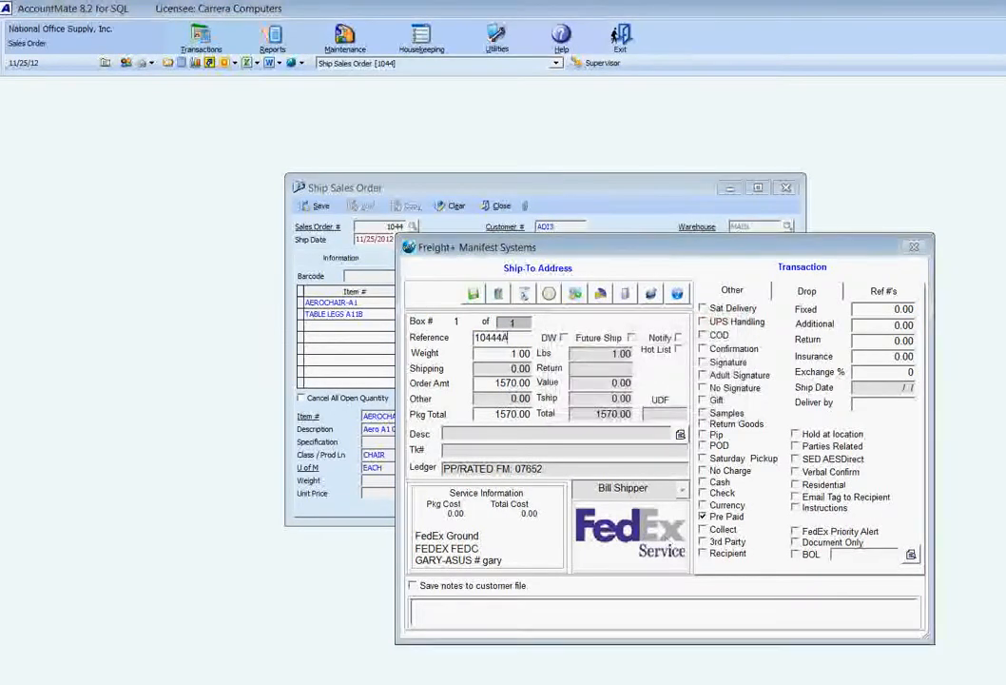
{"action": "key", "text": "Tab"}
{"action": "type", "text": "32"}
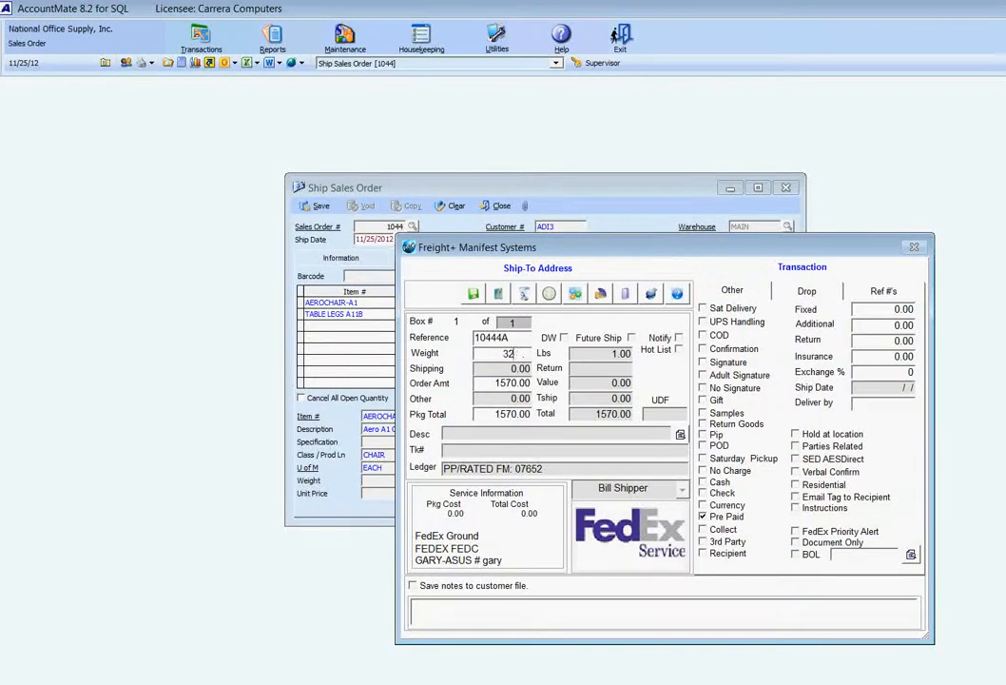
Choose the BOX1A box dimensions (13 × 12 × 12) for the FedEx package
{"action": "key", "text": "Tab"}
{"action": "key", "text": "Down"}
{"action": "key", "text": "Down"}
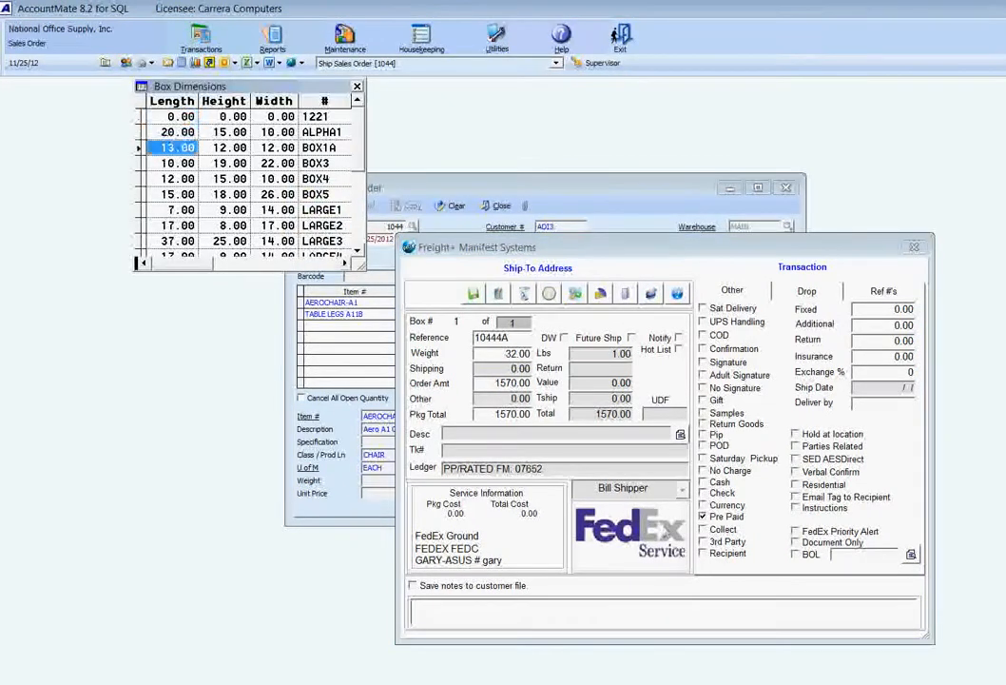
{"action": "key", "text": "Return"}
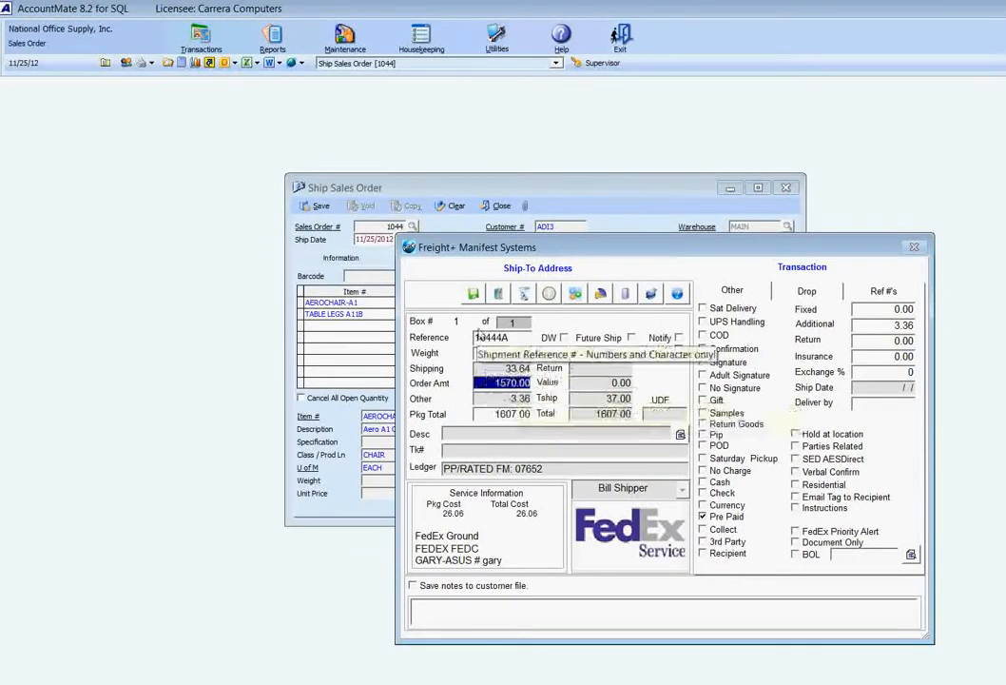
Save the FedEx Ground shipment, view its label PDF at 125% zoom, and close the label without printing it
{"action": "left_click", "coordinate": [475, 295]}
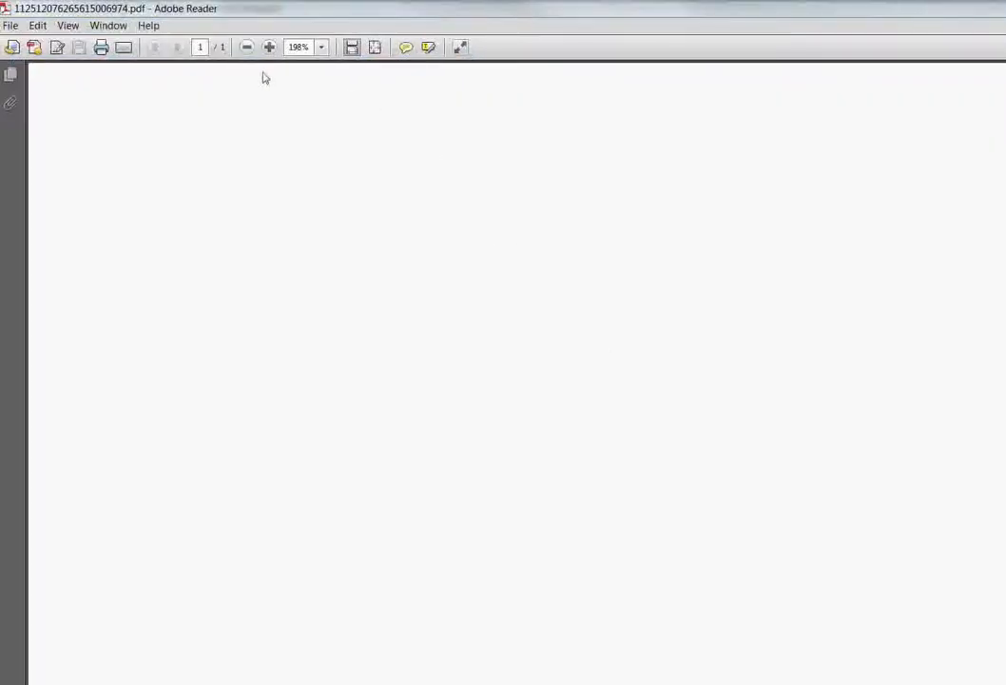
{"action": "left_click", "coordinate": [249, 49]}
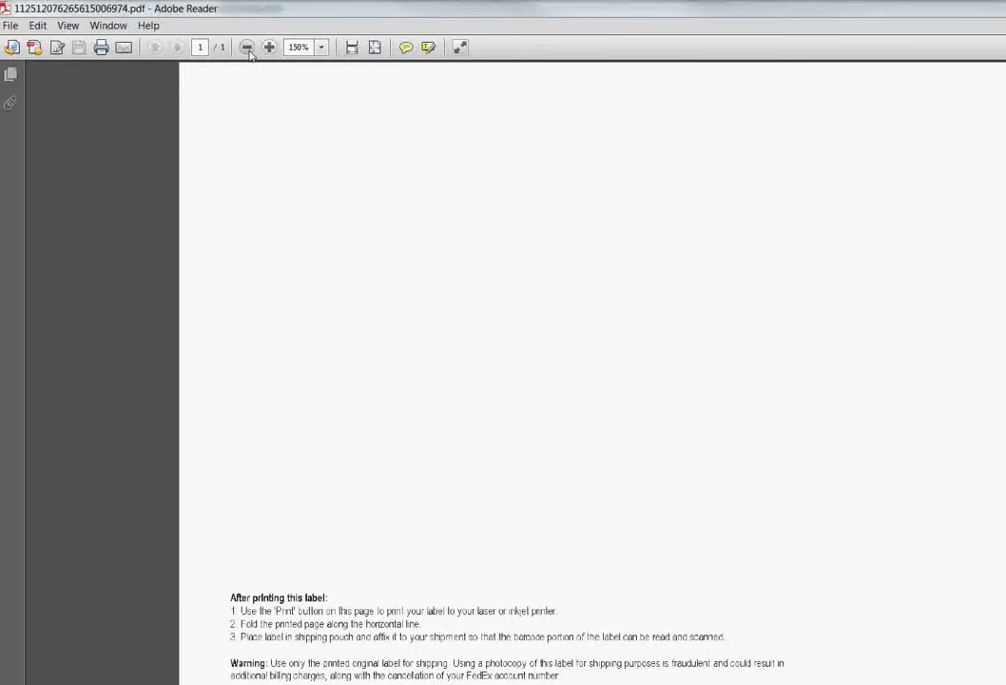
{"action": "left_click", "coordinate": [250, 49]}
{"action": "scroll", "coordinate": [771, 415], "scroll_direction": "down", "scroll_amount": 2}
{"action": "scroll", "coordinate": [760, 437], "scroll_direction": "down", "scroll_amount": 4}
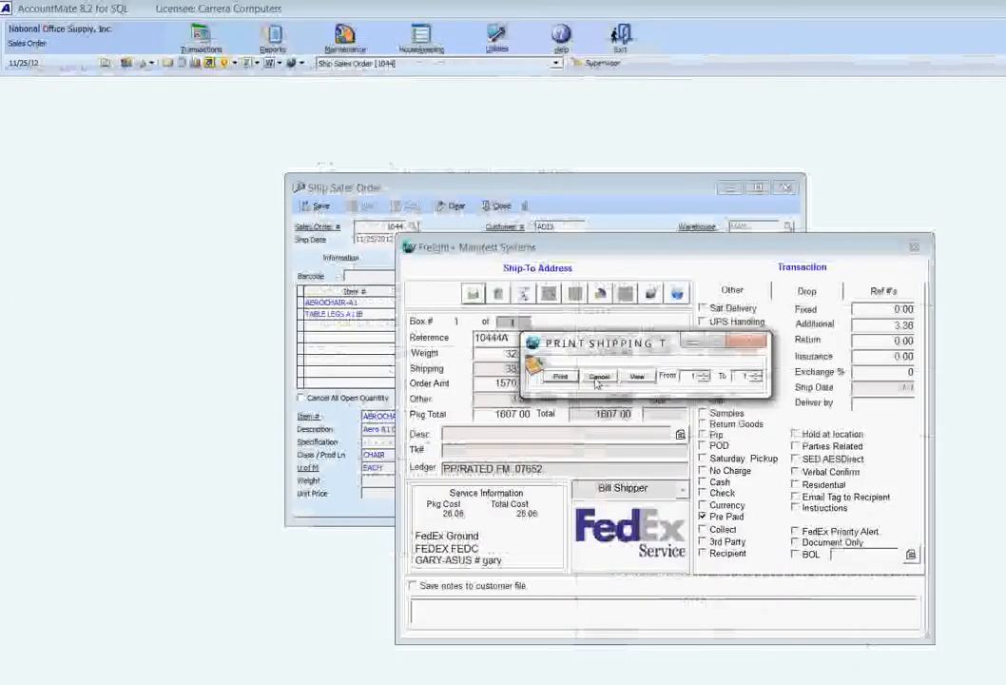
{"action": "left_click", "coordinate": [594, 378]}
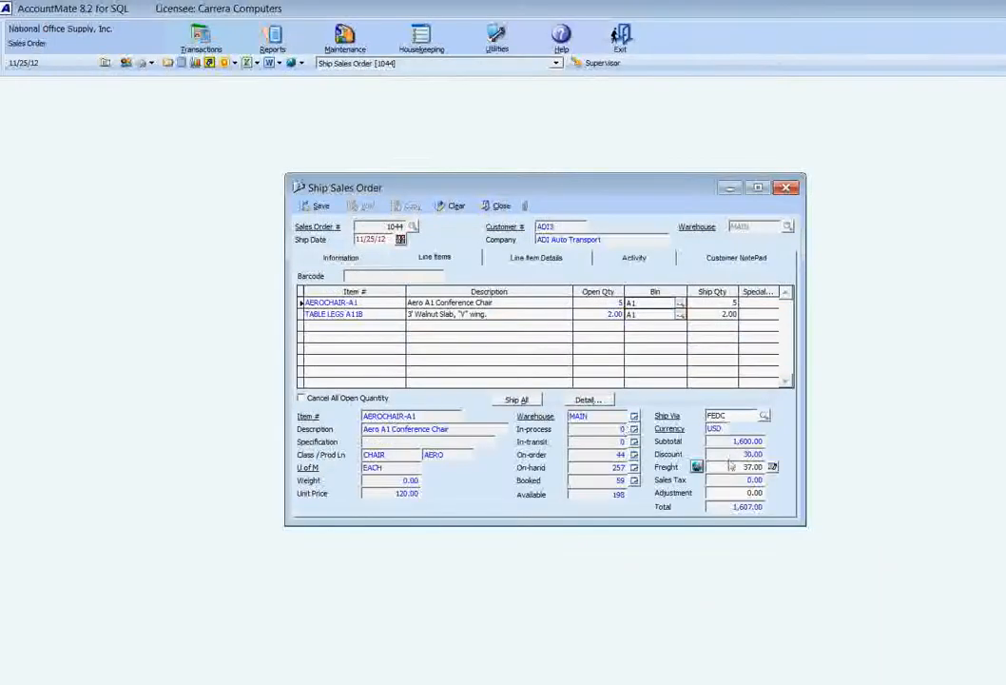
Examine the FedEx tracking entry in the order's invoice remark and return to the line items
{"action": "left_click", "coordinate": [335, 258]}
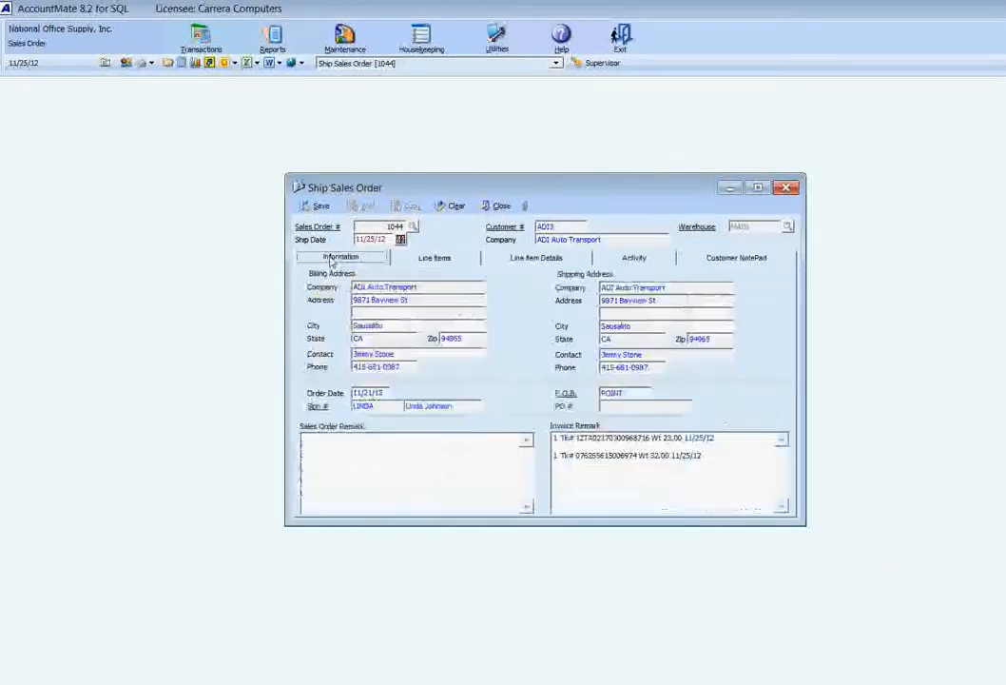
{"action": "left_click_drag", "start_coordinate": [729, 456], "coordinate": [551, 456]}
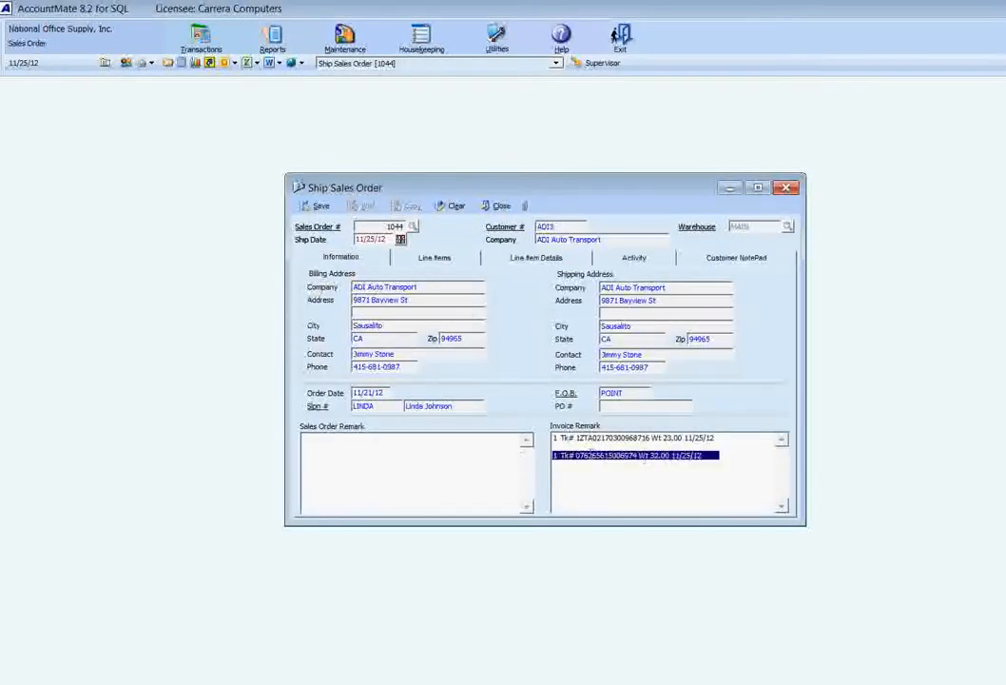
{"action": "left_click", "coordinate": [430, 259]}
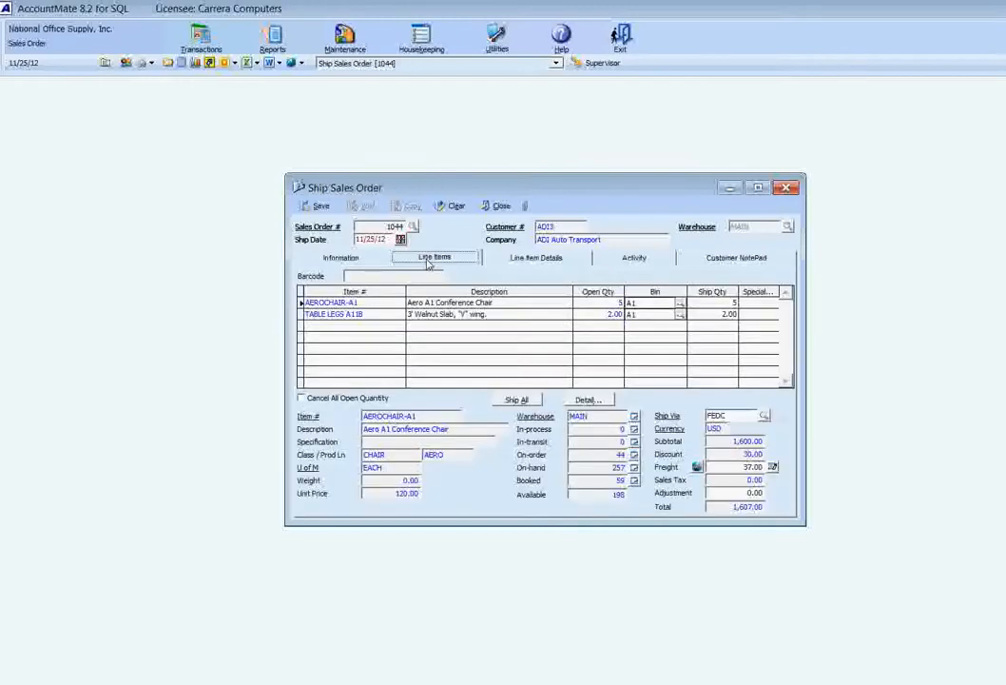
Change the order's ship via code to BESTWAY and run the Freight Plus program
{"action": "left_click", "coordinate": [764, 415]}
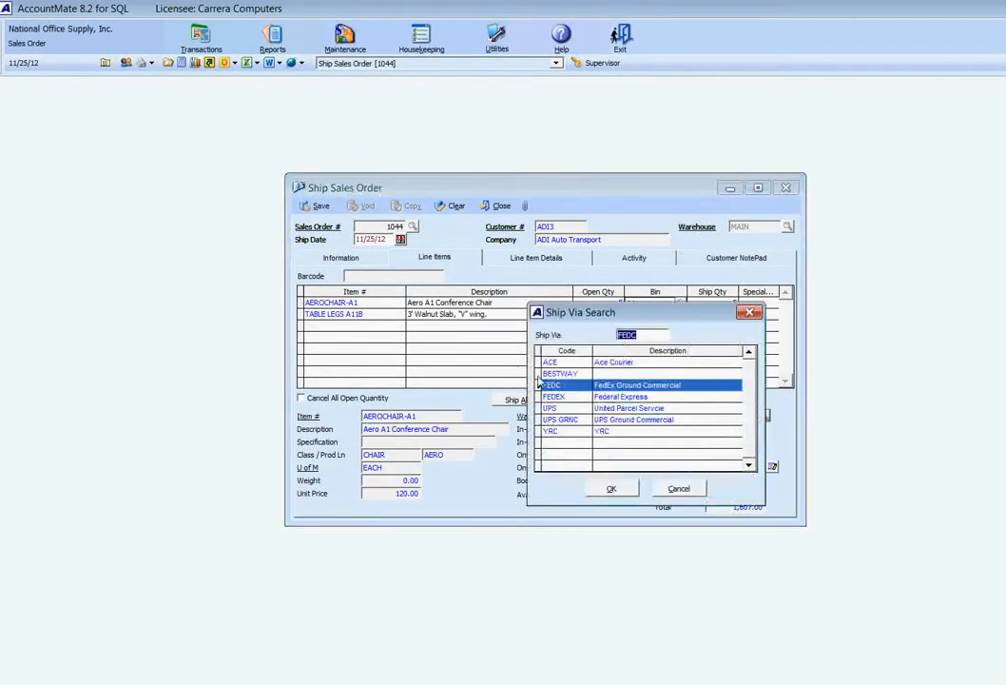
{"action": "double_click", "coordinate": [557, 373]}
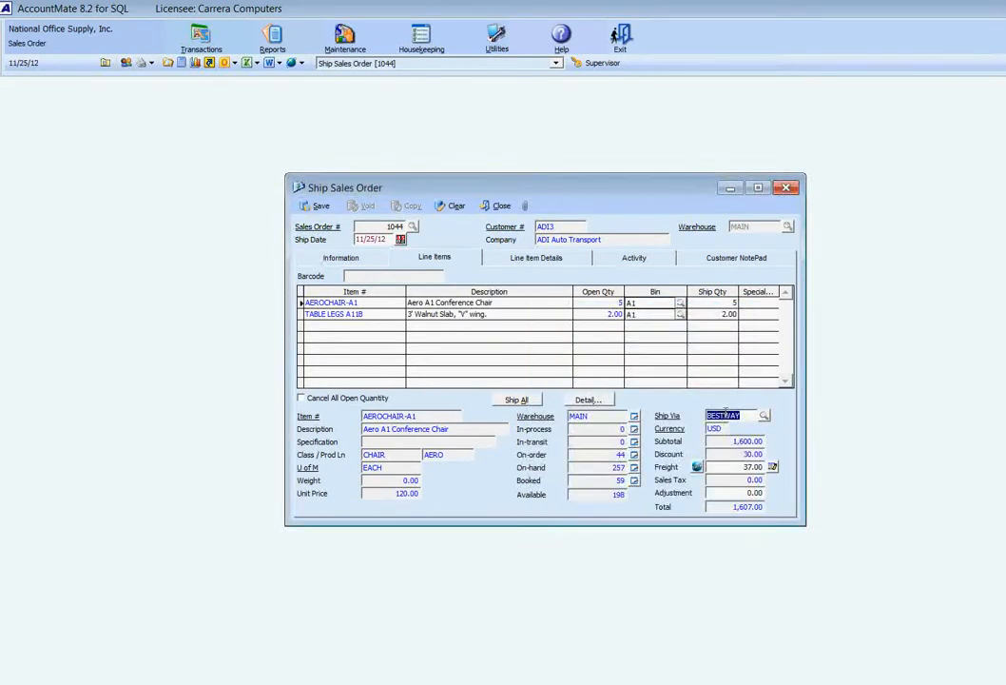
{"action": "left_click", "coordinate": [697, 468]}
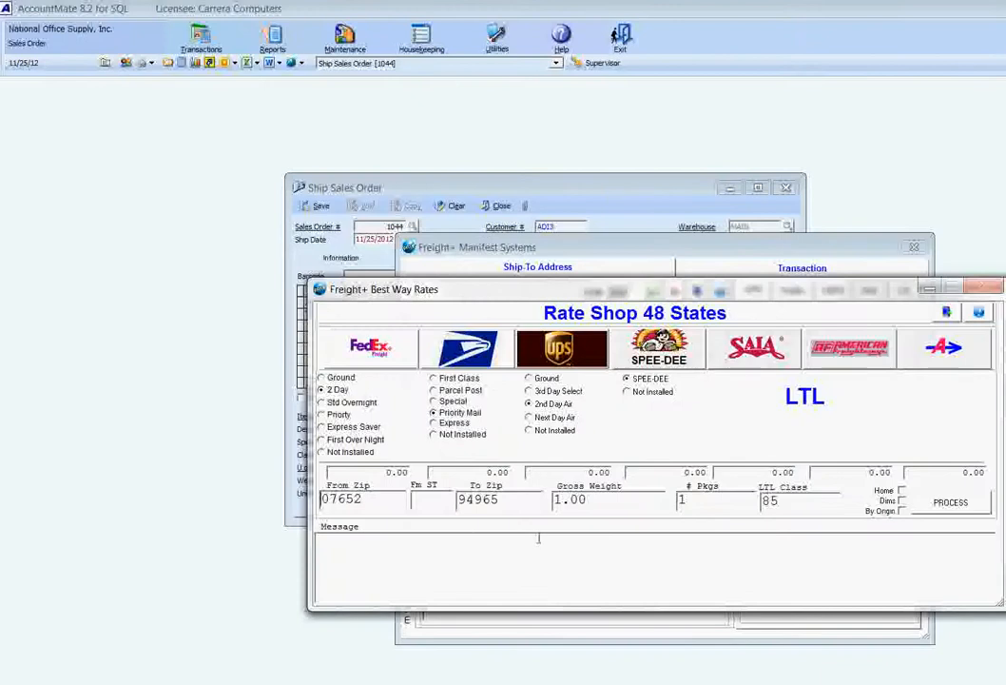
Set the gross weight to 20 in the best way rate shop and process the carrier rates
{"action": "left_click", "coordinate": [374, 500]}
{"action": "key", "text": "Tab"}
{"action": "key", "text": "Tab"}
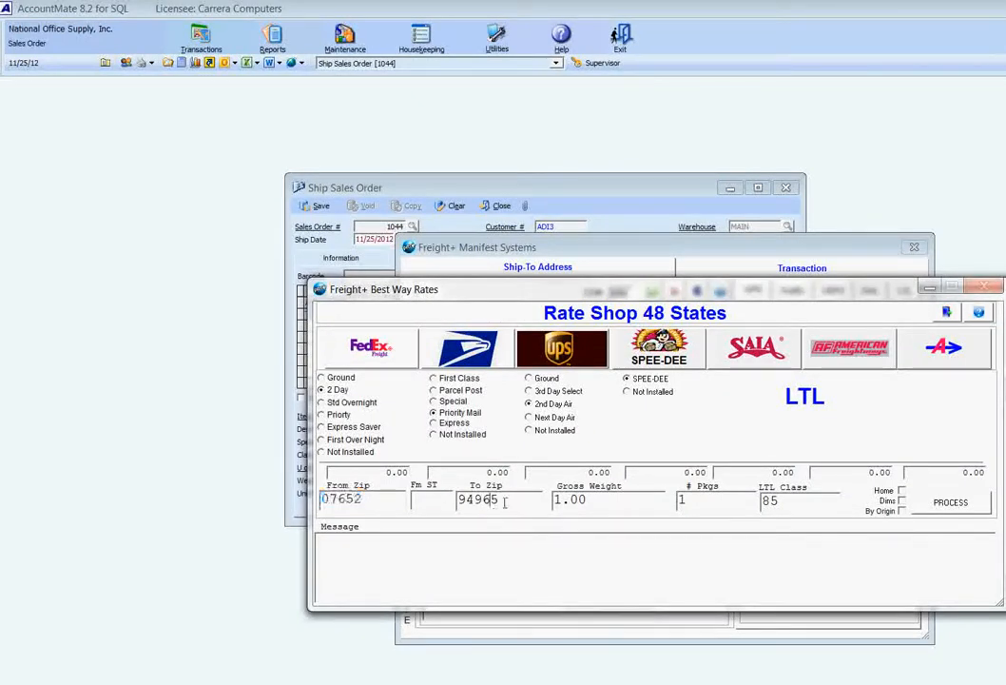
{"action": "key", "text": "Tab"}
{"action": "type", "text": "20"}
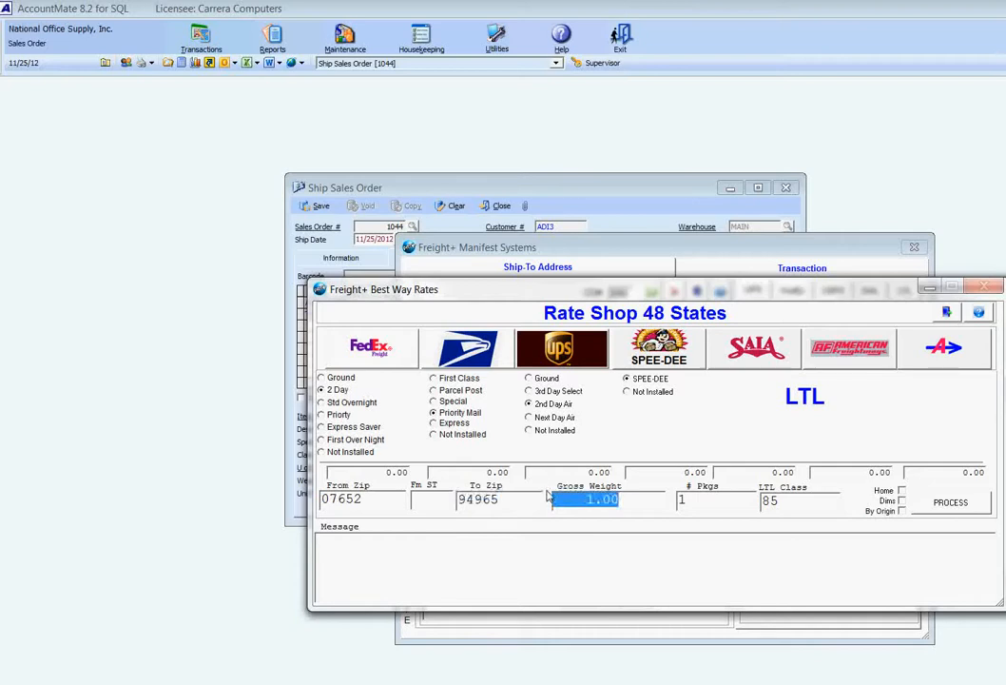
{"action": "left_click", "coordinate": [938, 502]}
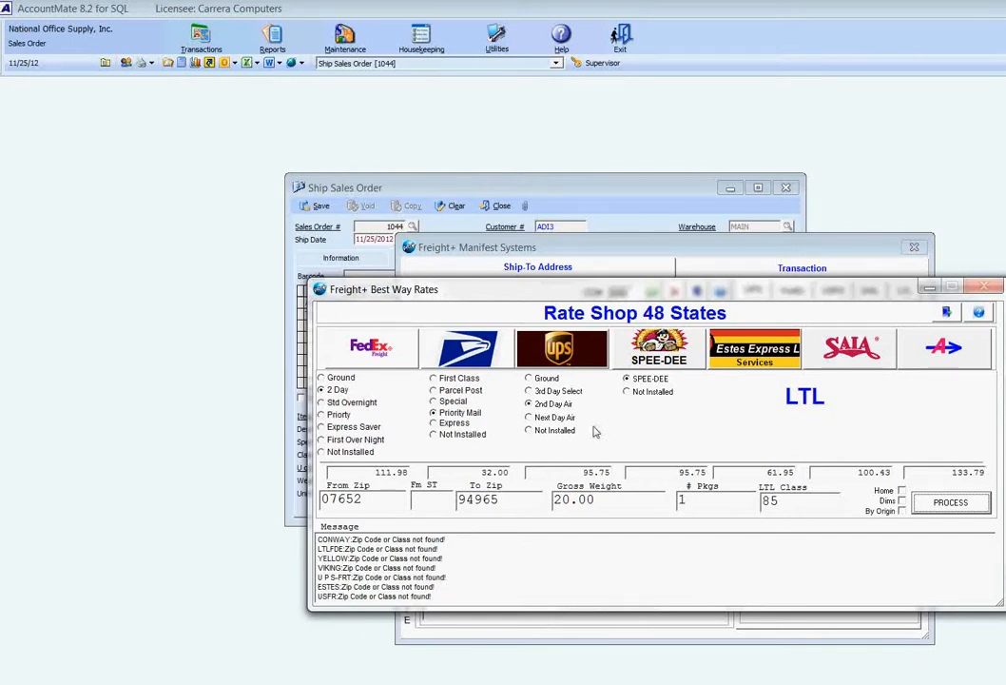
Select the USPS Priority rate, replace the reference's first digit with A, and enter a 23 lbs weight with the ALPHA1 box dimensions (20 × 15 × 10)
{"action": "left_click", "coordinate": [455, 352]}
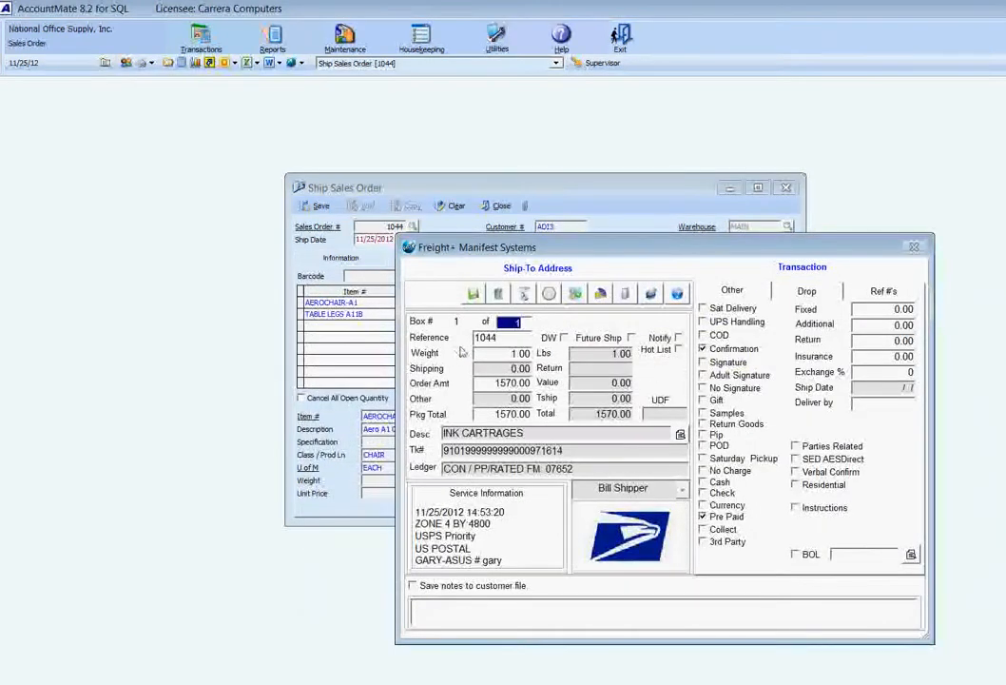
{"action": "key", "text": "Tab"}
{"action": "type", "text": "A044"}
{"action": "key", "text": "Tab"}
{"action": "type", "text": "23"}
{"action": "key", "text": "Tab"}
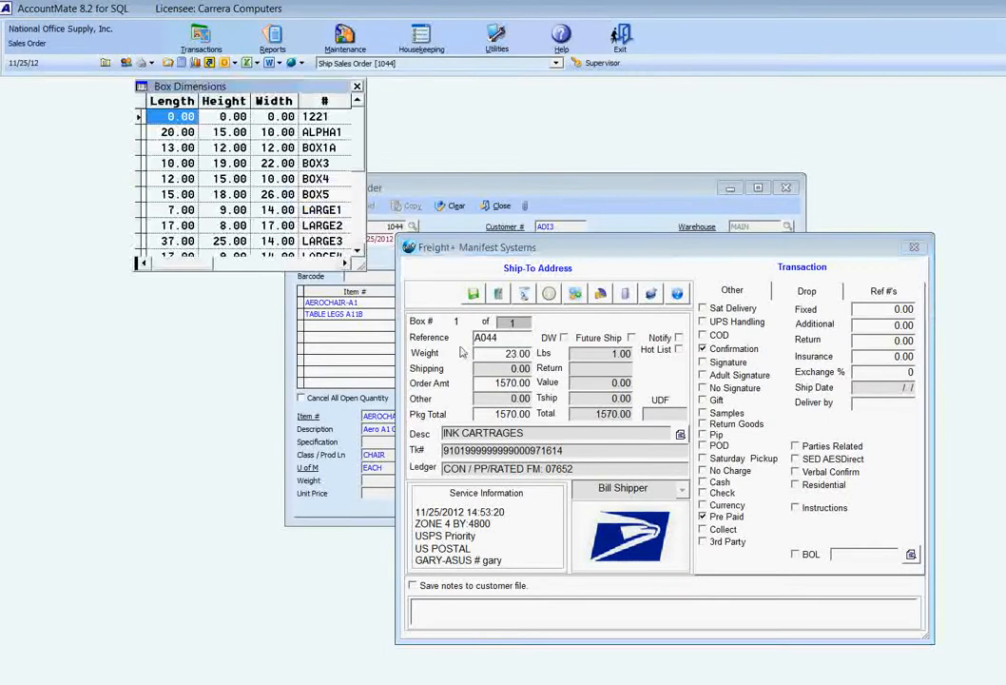
{"action": "key", "text": "Down"}
{"action": "key", "text": "Return"}
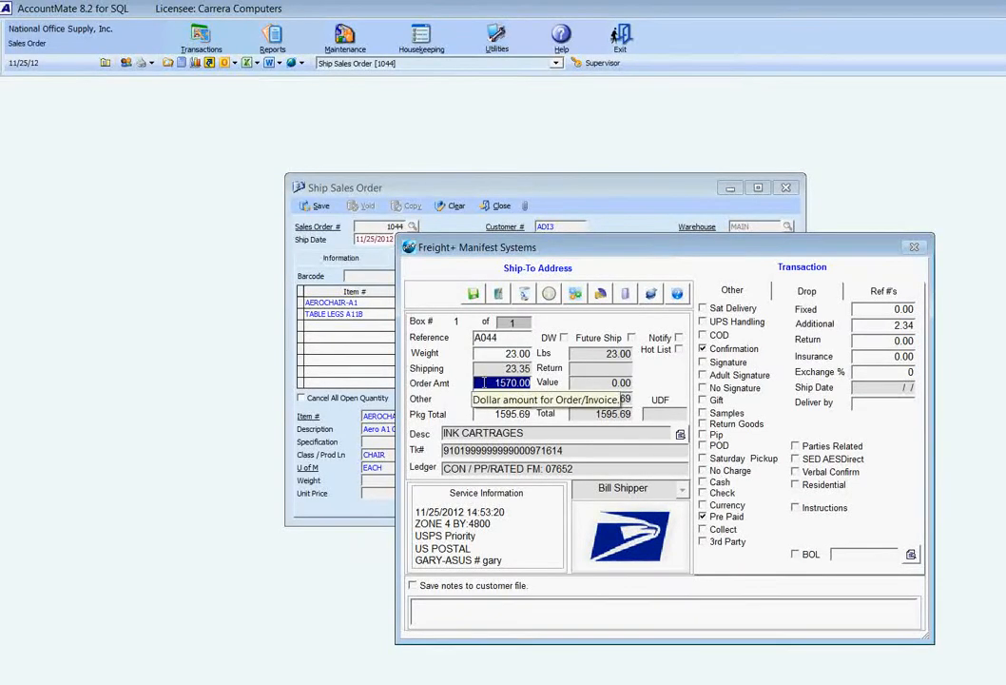
Accept the order amount, save the USPS Priority shipment, and cancel printing its label
{"action": "left_click", "coordinate": [478, 382]}
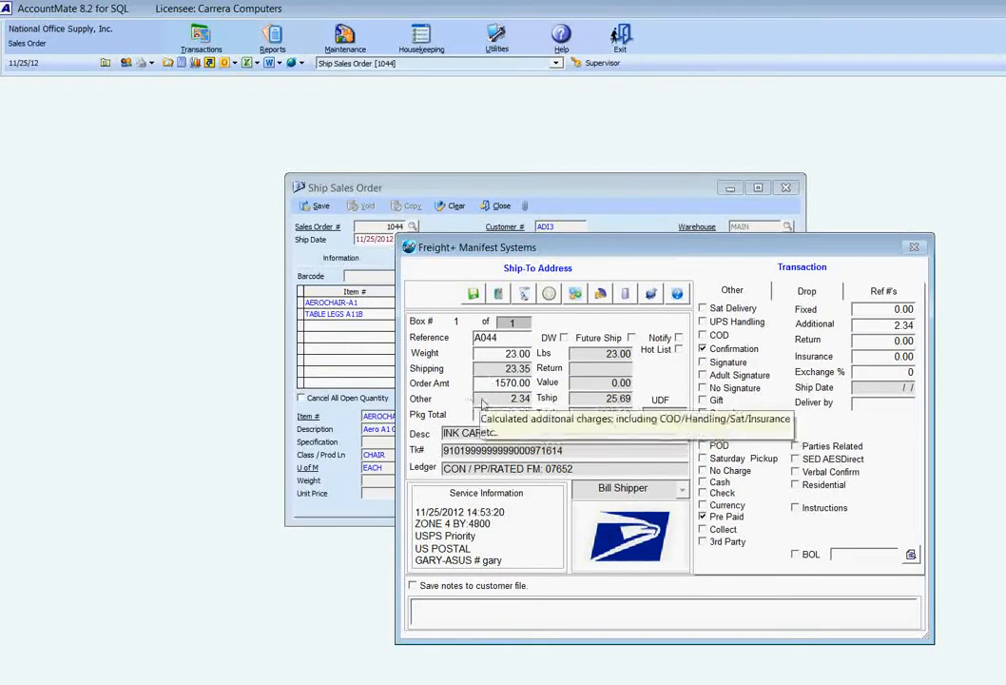
{"action": "key", "text": "Return"}
{"action": "key", "text": "Return"}
{"action": "key", "text": "Return"}
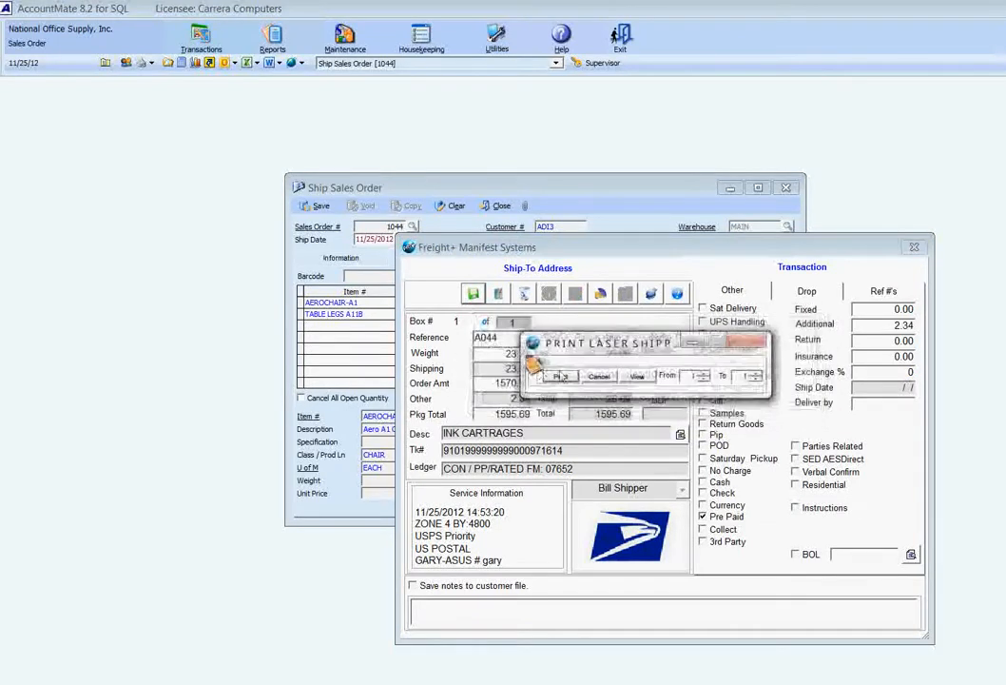
{"action": "left_click", "coordinate": [598, 380]}
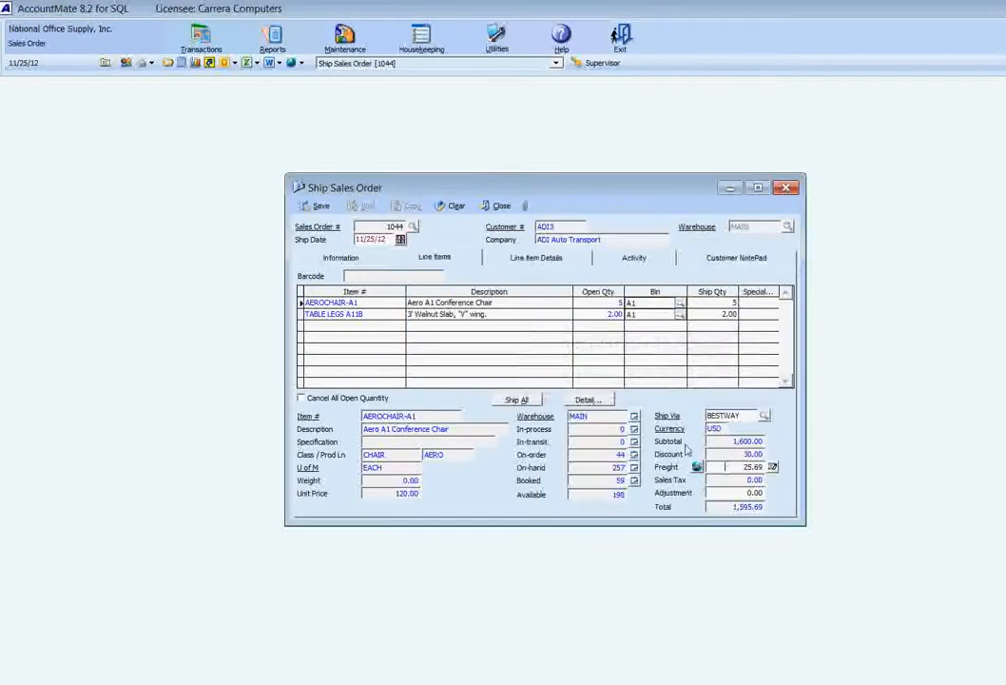
Examine the USPS tracking entry in the order's invoice remark and return to the line items
{"action": "left_click", "coordinate": [341, 257]}
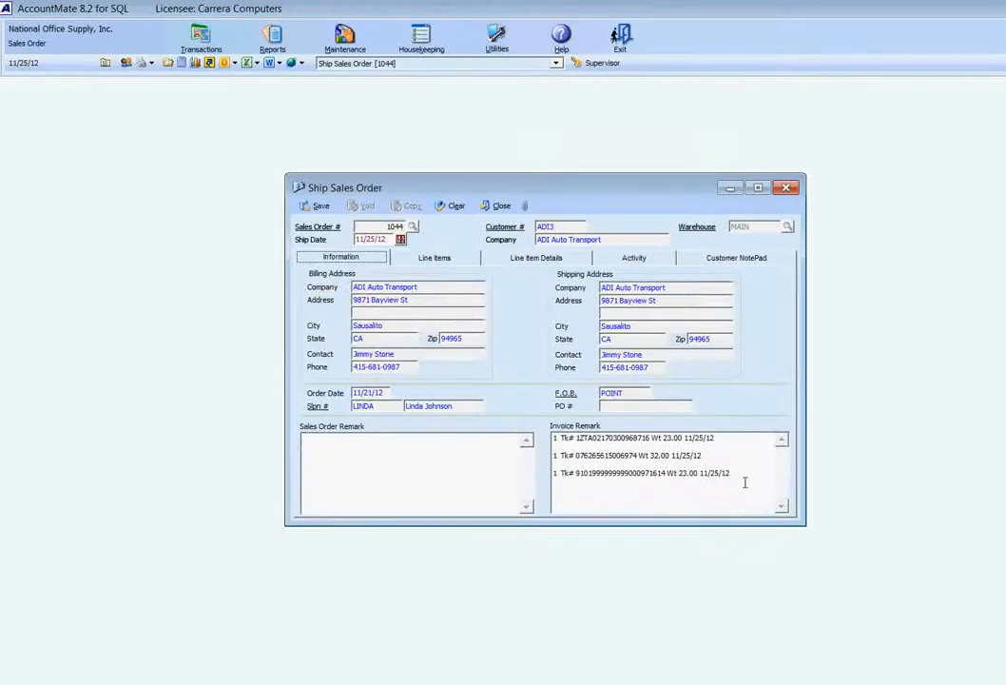
{"action": "left_click_drag", "start_coordinate": [745, 480], "coordinate": [574, 439]}
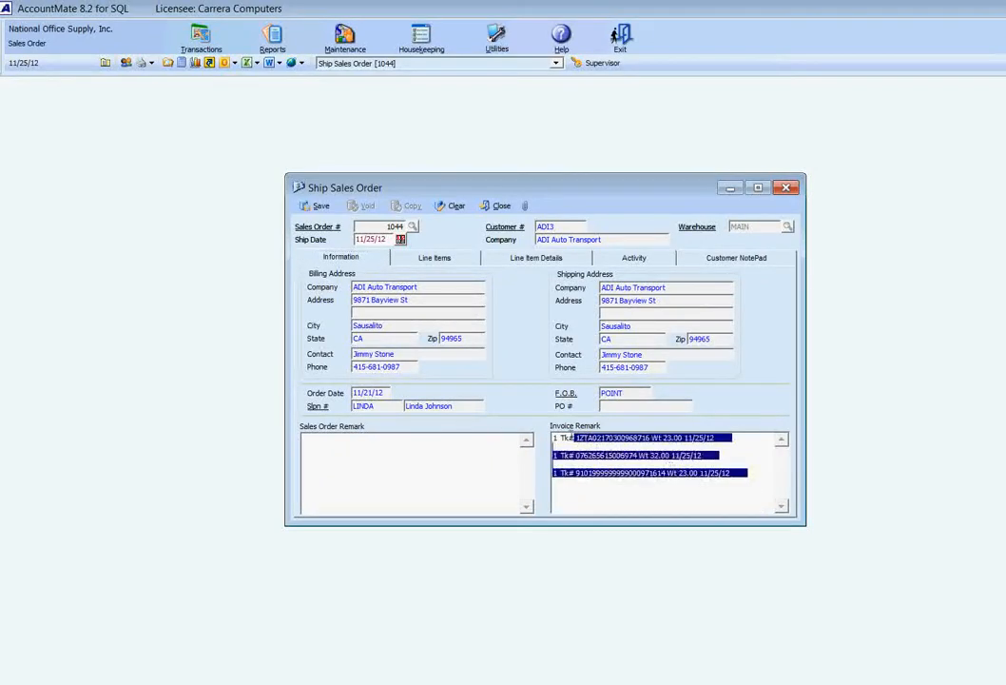
{"action": "left_click", "coordinate": [418, 260]}
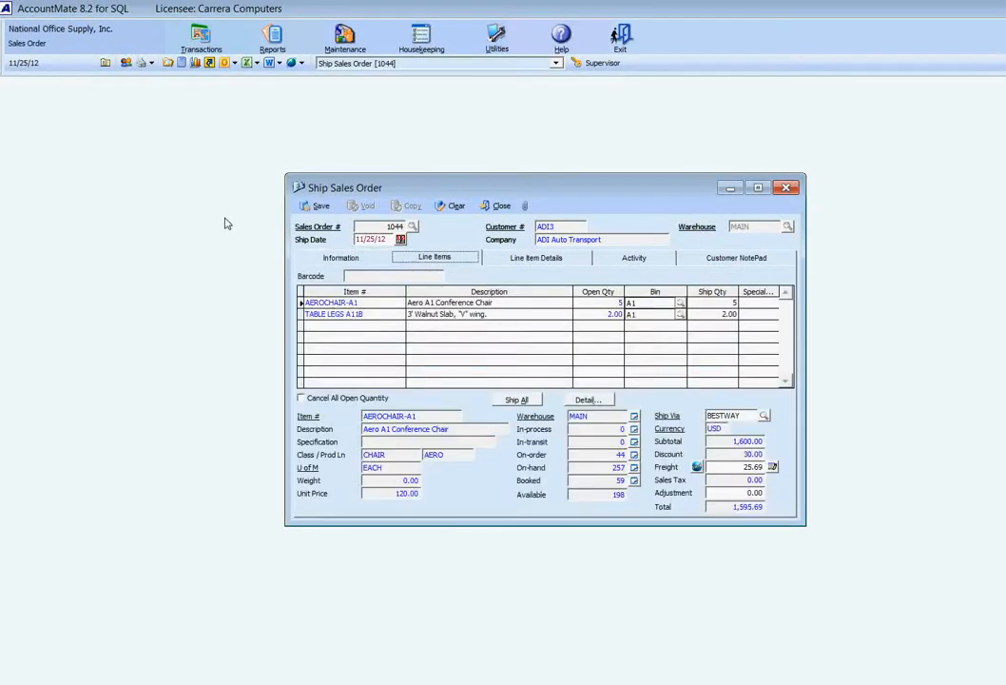
Change the order's ship via code to UPS GRNC and run the Freight Plus program
{"action": "left_click", "coordinate": [764, 417]}
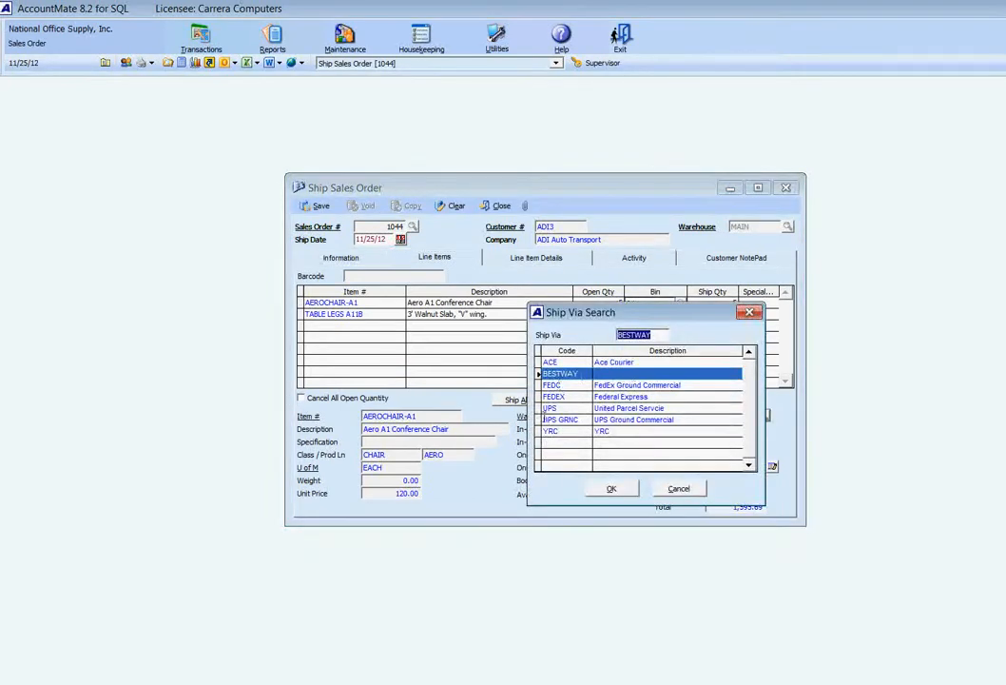
{"action": "left_click", "coordinate": [548, 419]}
{"action": "double_click", "coordinate": [548, 420]}
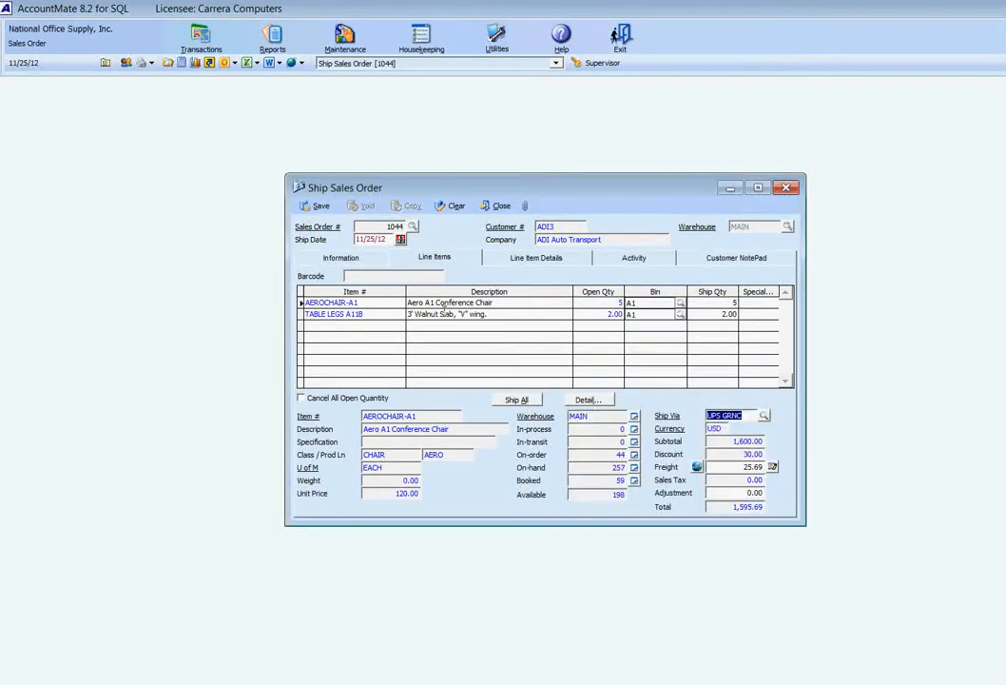
{"action": "left_click", "coordinate": [697, 468]}
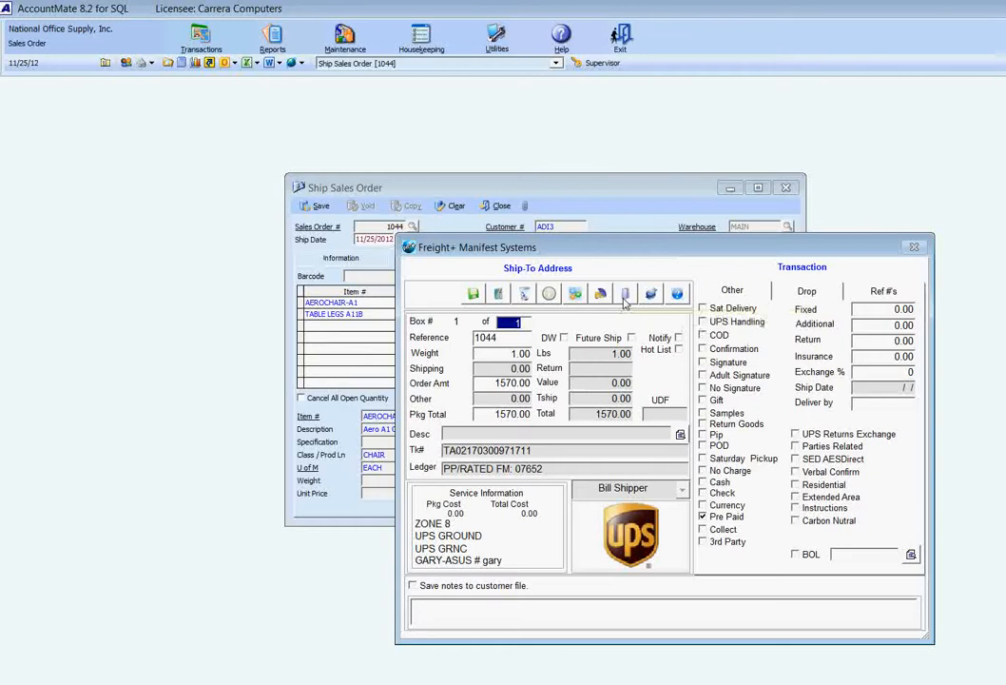
Open the package level detail and split the AEROCHAIR-A1 line into ship quantities of 1, 2 and 2
{"action": "left_click", "coordinate": [625, 297]}
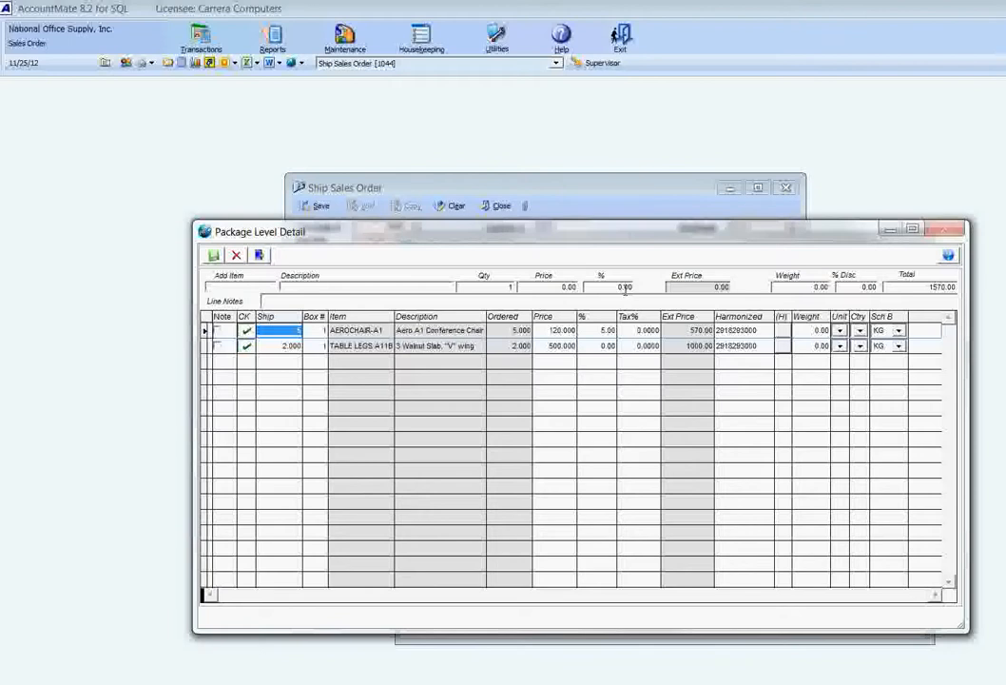
{"action": "key", "text": "Down"}
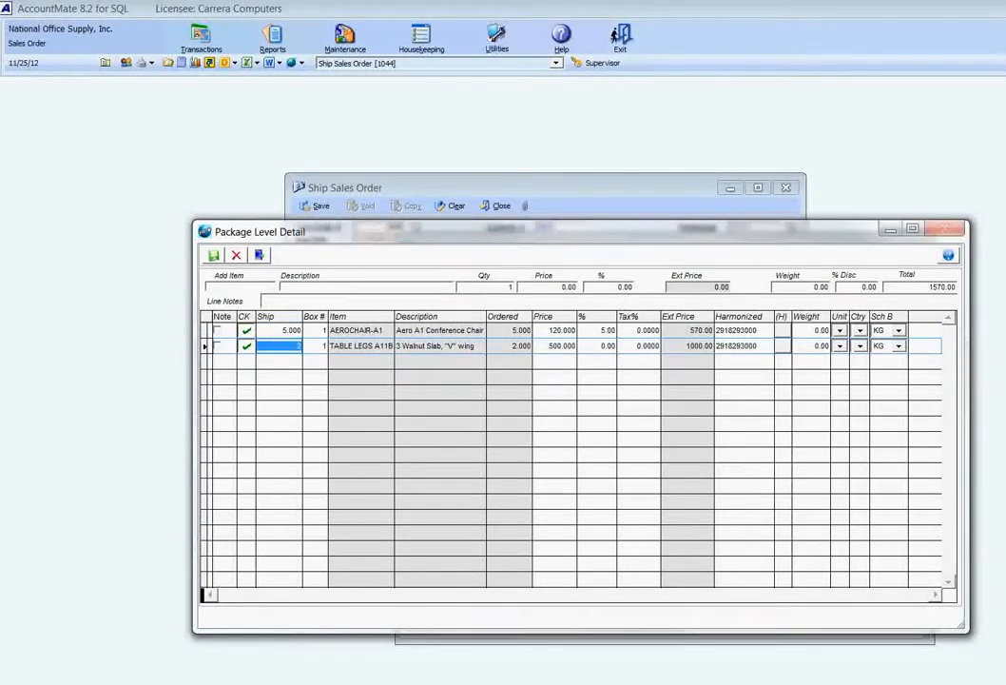
{"action": "key", "text": "Up"}
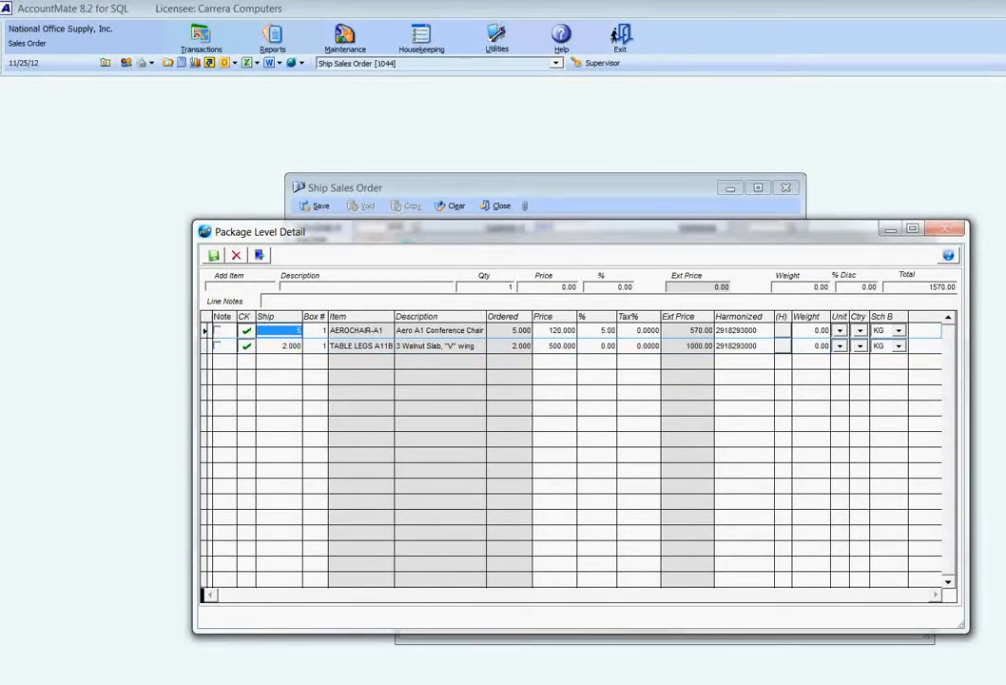
{"action": "type", "text": "3"}
{"action": "key", "text": "Tab"}
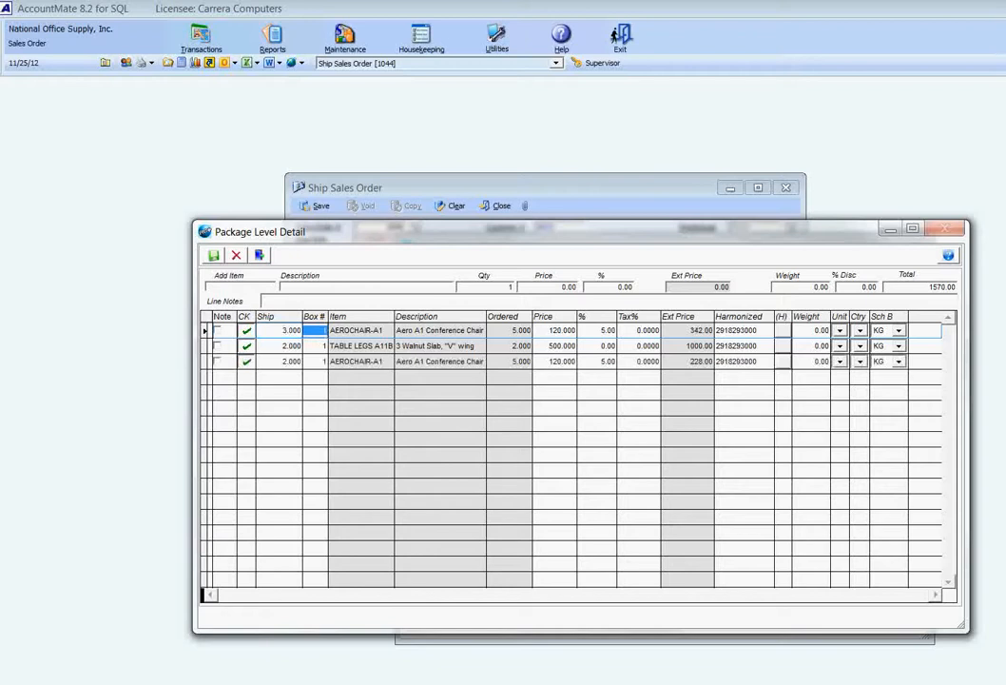
{"action": "key", "text": "shift+Tab"}
{"action": "type", "text": "1"}
{"action": "key", "text": "Tab"}
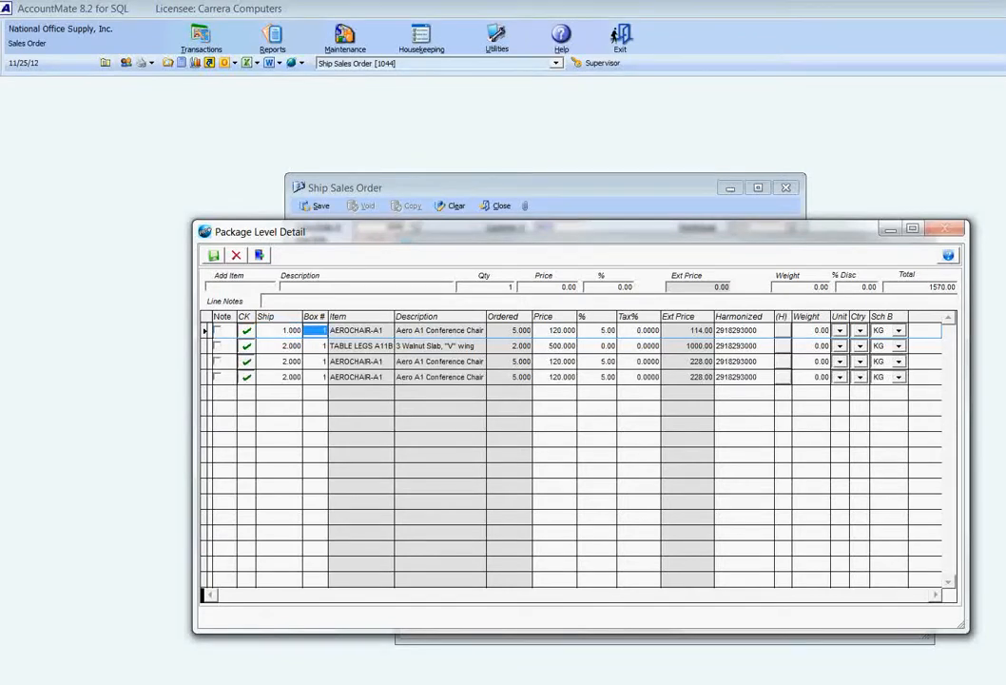
Split the TABLE LEGS A11B line by setting its ship quantity to 1
{"action": "key", "text": "Down"}
{"action": "key", "text": "shift+Tab"}
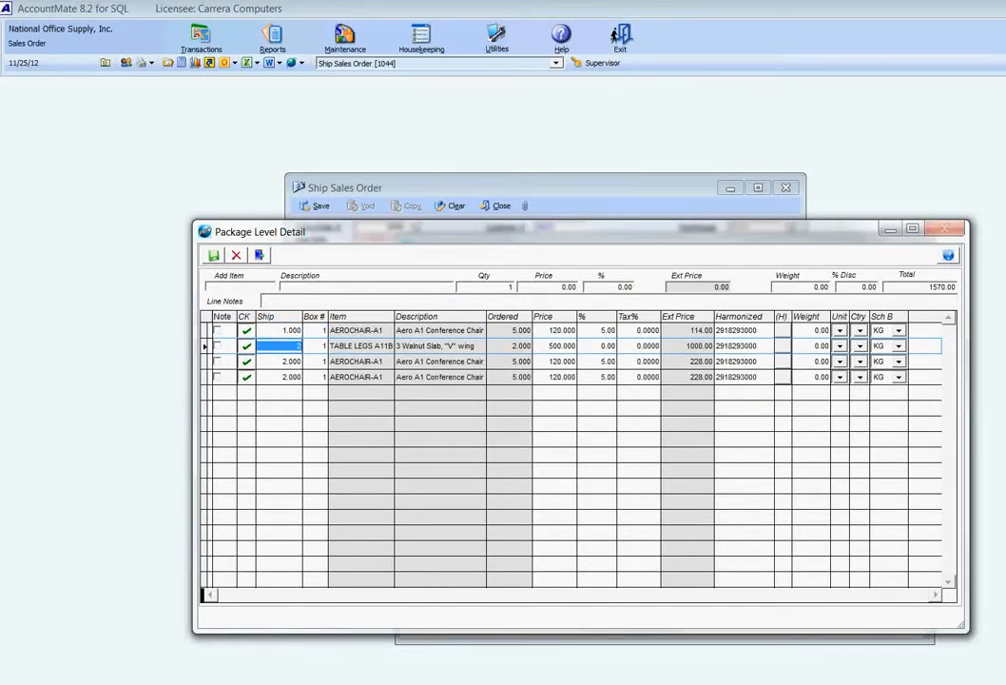
{"action": "type", "text": "1"}
{"action": "key", "text": "Tab"}
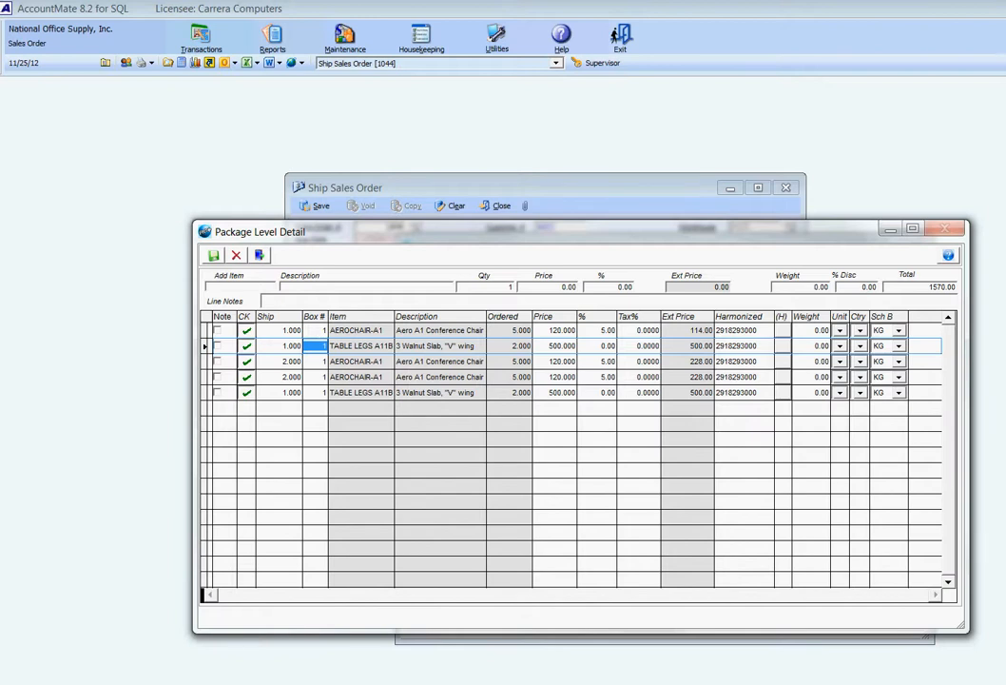
Assign the first table legs line to box 2 and the two 2-unit chair lines to boxes 3 and 2, and exit the package detail
{"action": "type", "text": "2"}
{"action": "key", "text": "Down"}
{"action": "key", "text": "Down"}
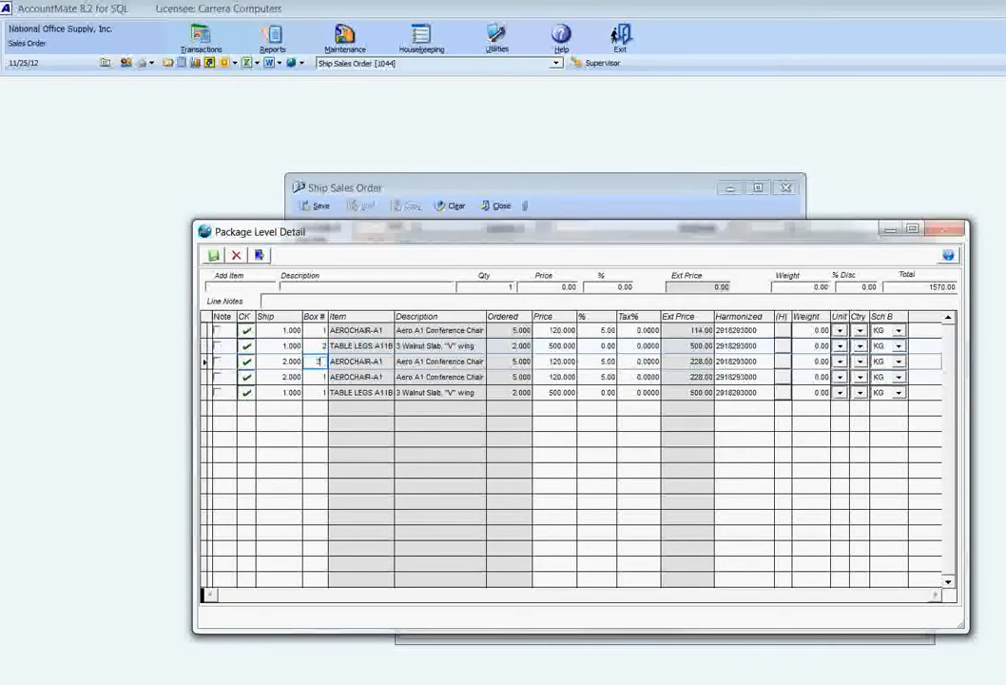
{"action": "type", "text": "2"}
{"action": "key", "text": "Down"}
{"action": "key", "text": "Up"}
{"action": "key", "text": "Up"}
{"action": "key", "text": "Up"}
{"action": "key", "text": "Up"}
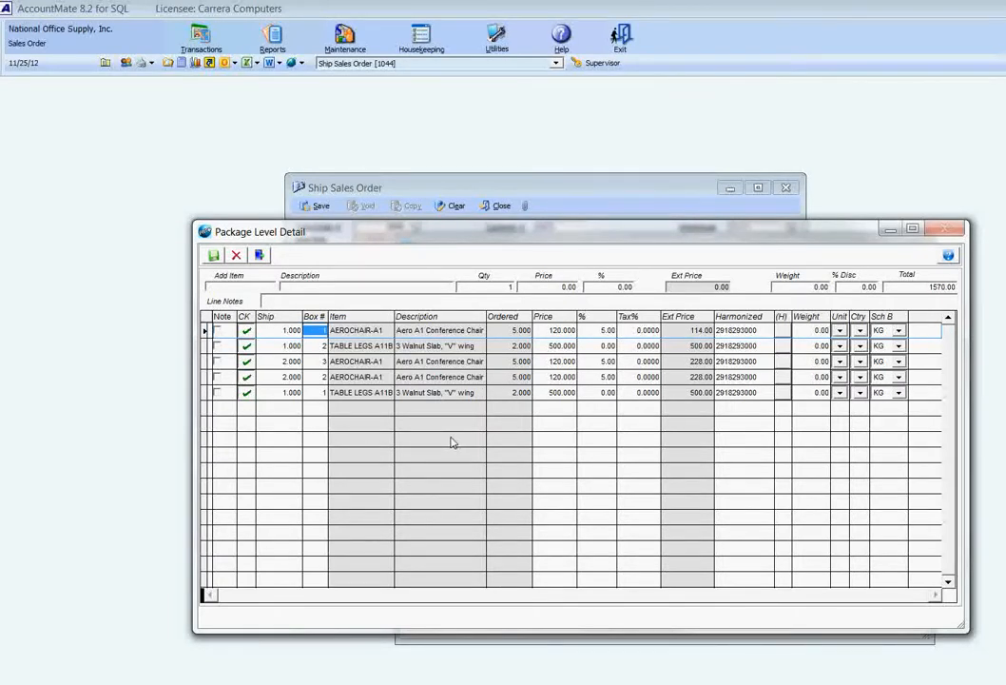
{"action": "left_click", "coordinate": [259, 256]}
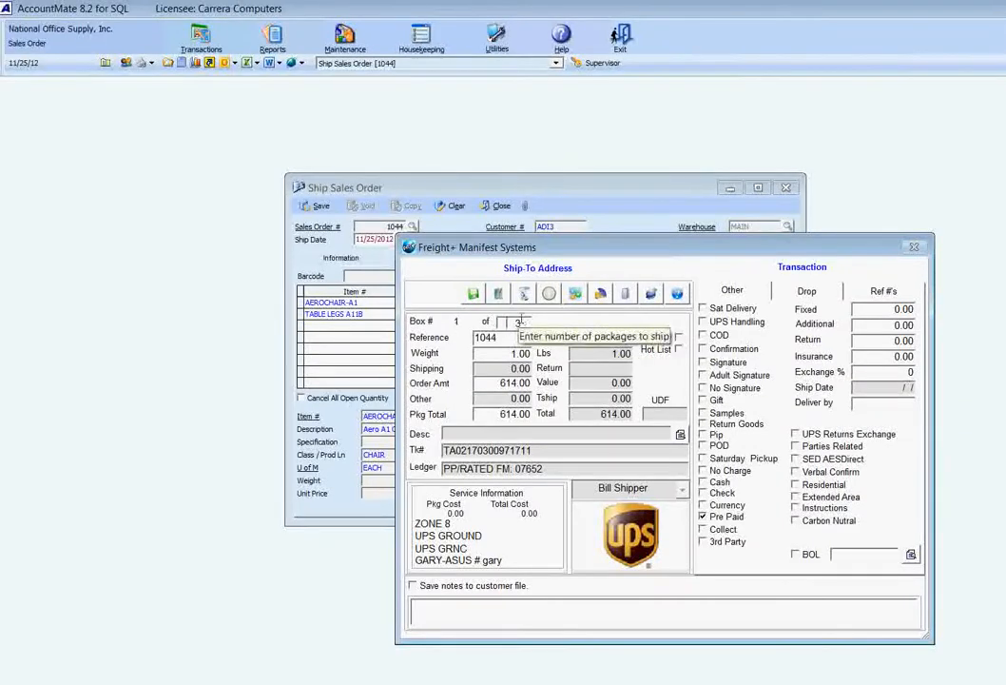
Append 5 to the UPS shipment's reference and rate box 1 at 23 lbs with the ALPHA1 dimensions (20 × 15 × 10)
{"action": "key", "text": "Tab"}
{"action": "type", "text": "5"}
{"action": "key", "text": "Tab"}
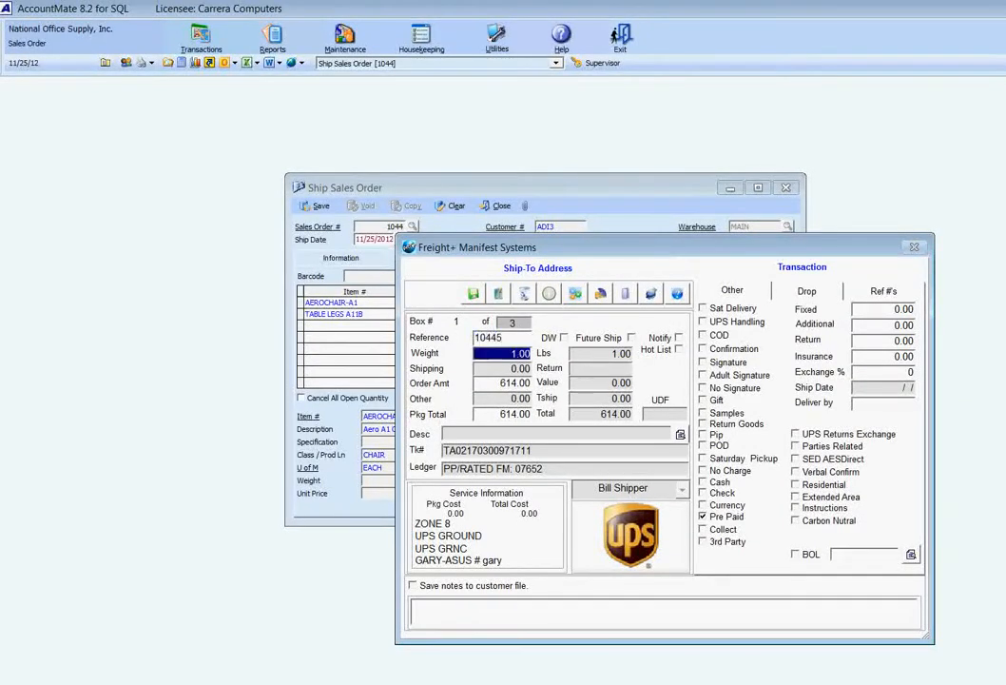
{"action": "type", "text": "23"}
{"action": "key", "text": "Tab"}
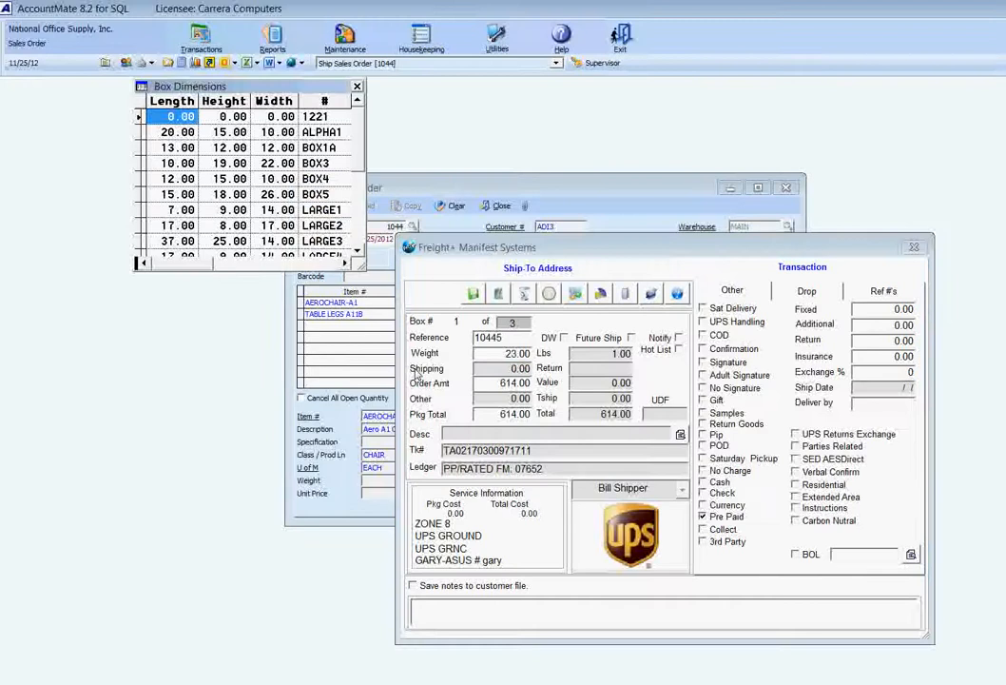
{"action": "key", "text": "Down"}
{"action": "key", "text": "Return"}
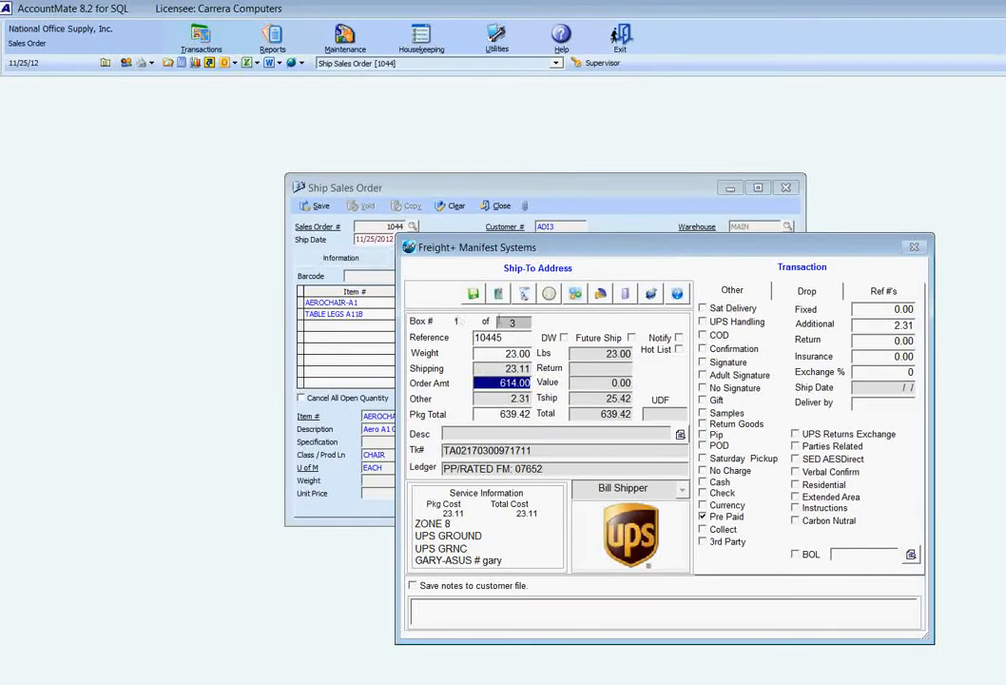
{"action": "left_click", "coordinate": [476, 414]}
{"action": "left_click", "coordinate": [493, 415]}
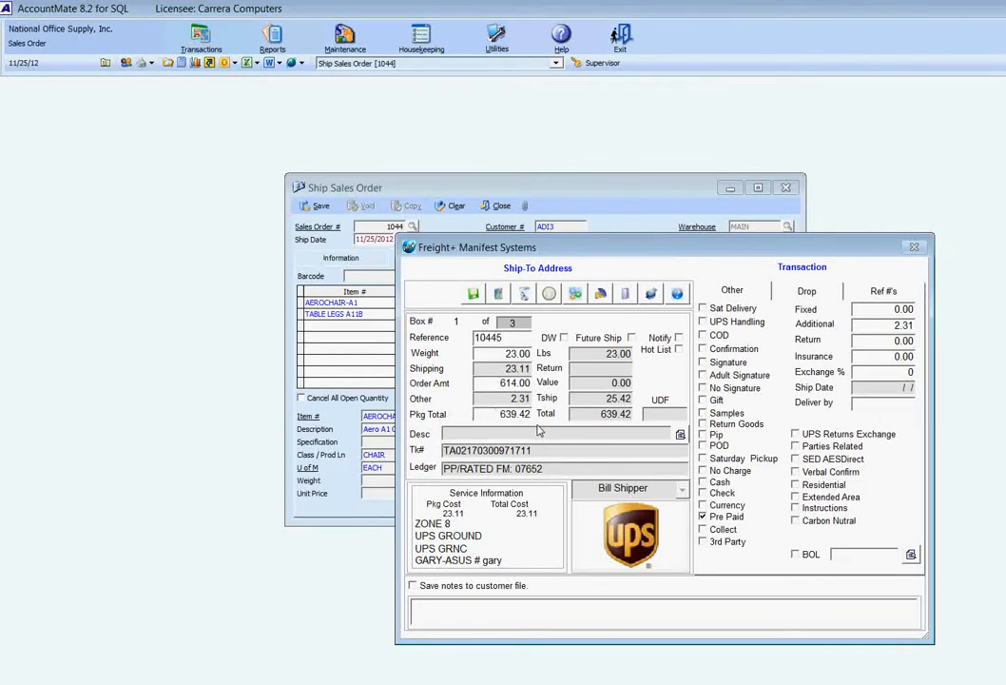
{"action": "key", "text": "Return"}
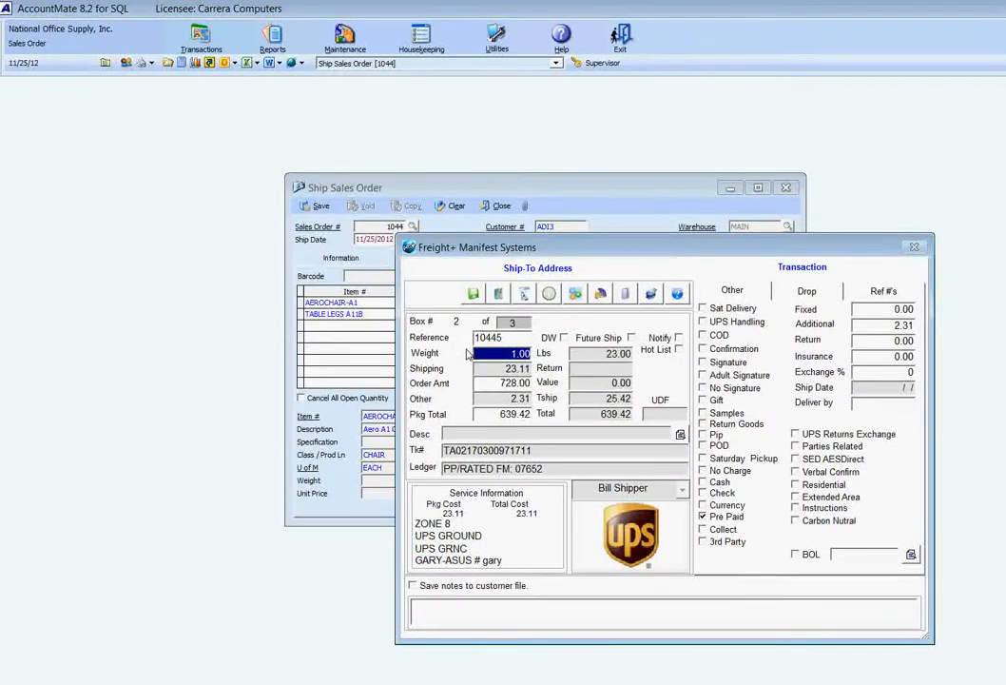
Rate box 2 of the UPS shipment at 22 lbs with the BOX1A dimensions (13 × 12 × 12)
{"action": "type", "text": "22"}
{"action": "key", "text": "Tab"}
{"action": "key", "text": "Down"}
{"action": "key", "text": "Down"}
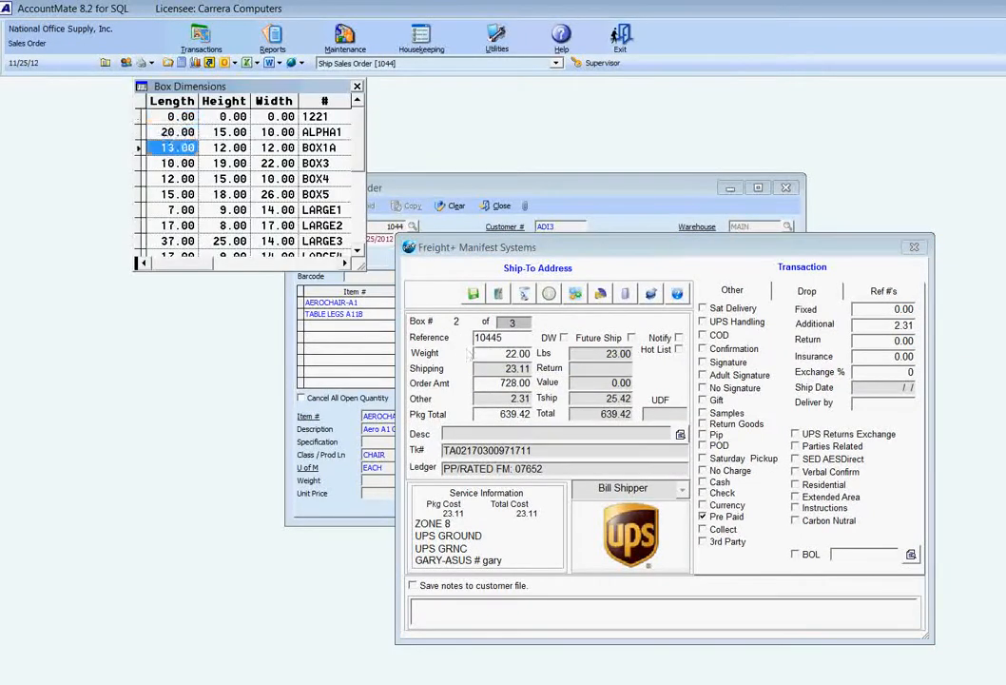
{"action": "key", "text": "Return"}
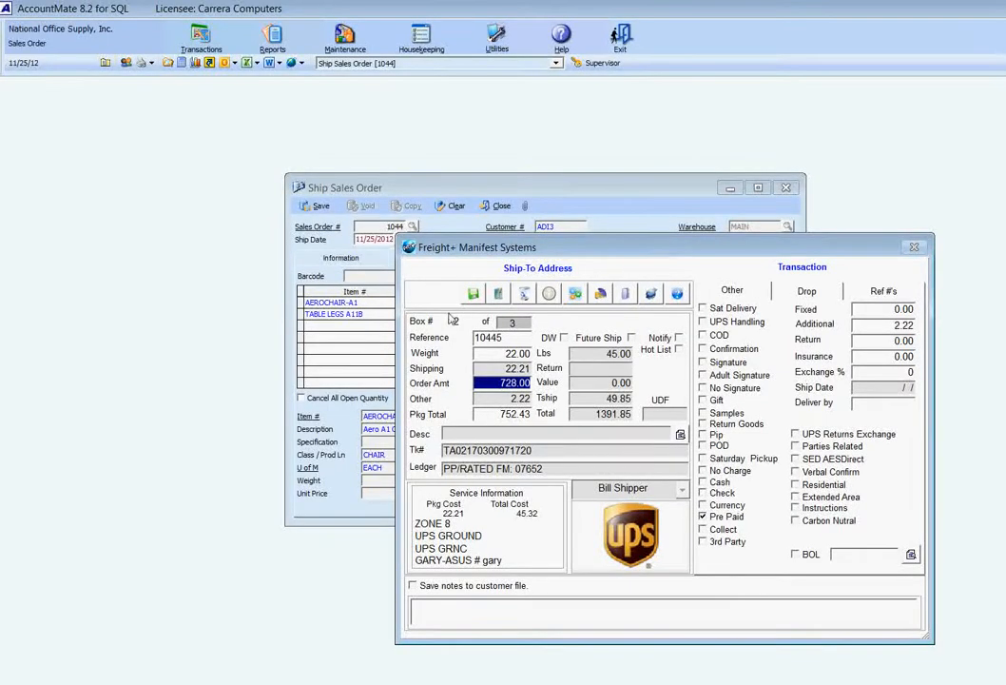
{"action": "left_click", "coordinate": [484, 383]}
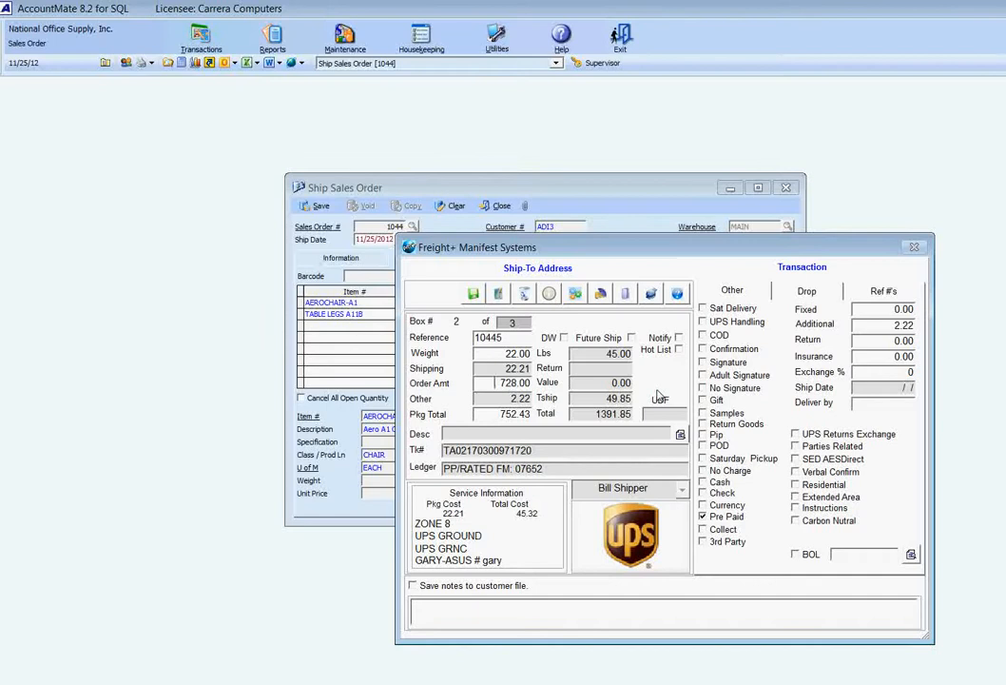
Rate box 3 of the UPS shipment at 44 lbs with the BOX3 dimensions (10 × 19 × 22)
{"action": "key", "text": "Tab"}
{"action": "key", "text": "Tab"}
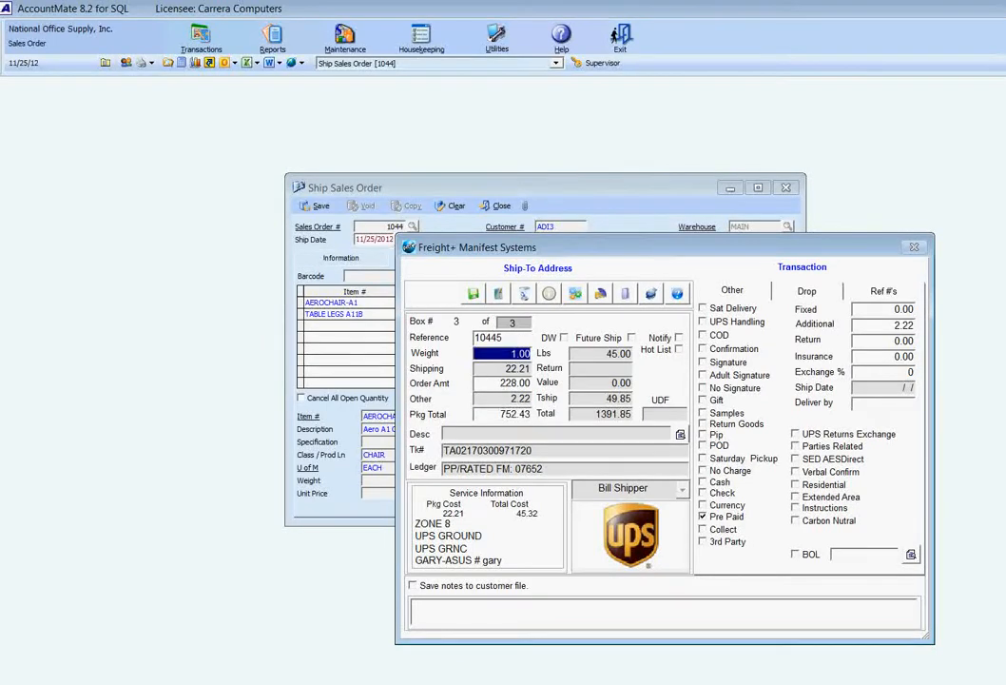
{"action": "type", "text": "44"}
{"action": "key", "text": "Tab"}
{"action": "key", "text": "Down"}
{"action": "key", "text": "Down"}
{"action": "key", "text": "Down"}
{"action": "key", "text": "Down"}
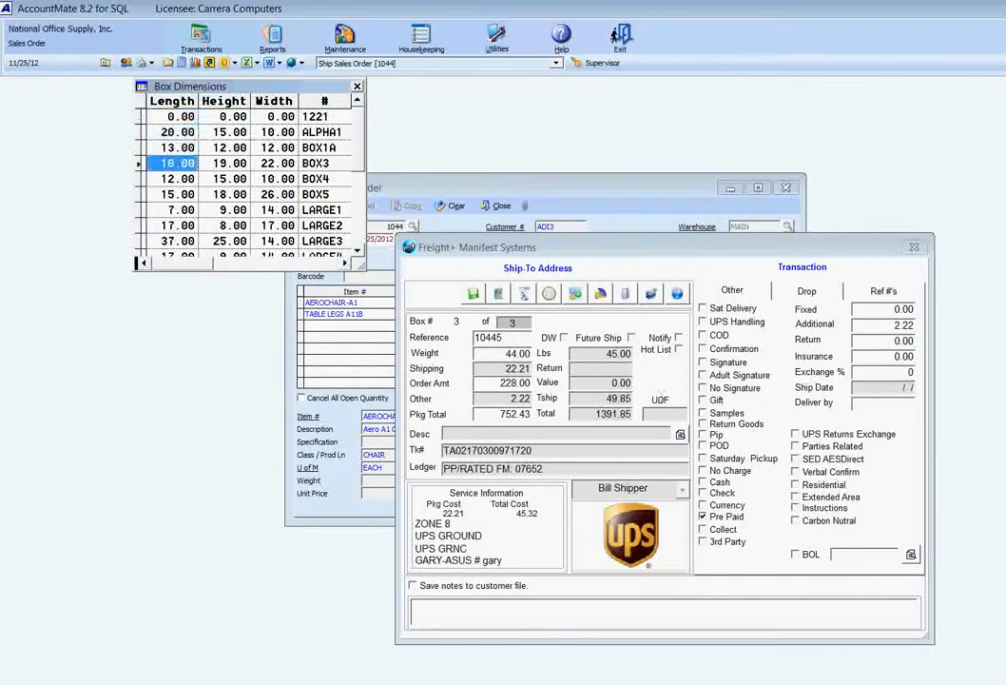
{"action": "key", "text": "Return"}
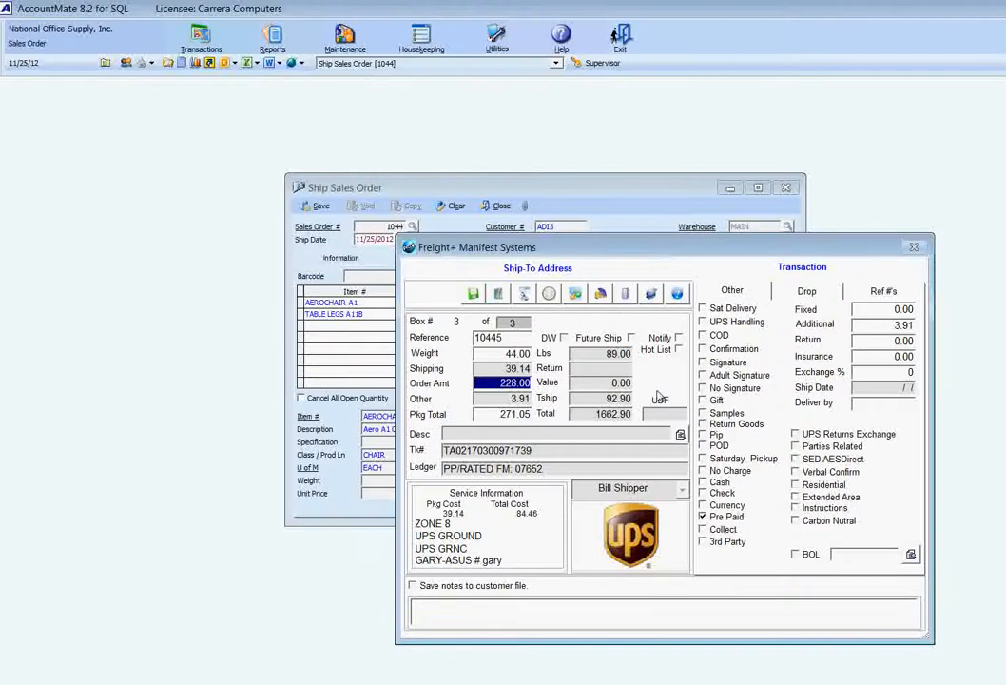
Accept box 3's order amount and package total, and save the UPS shipment without printing its laser shipping labels
{"action": "left_click", "coordinate": [478, 383]}
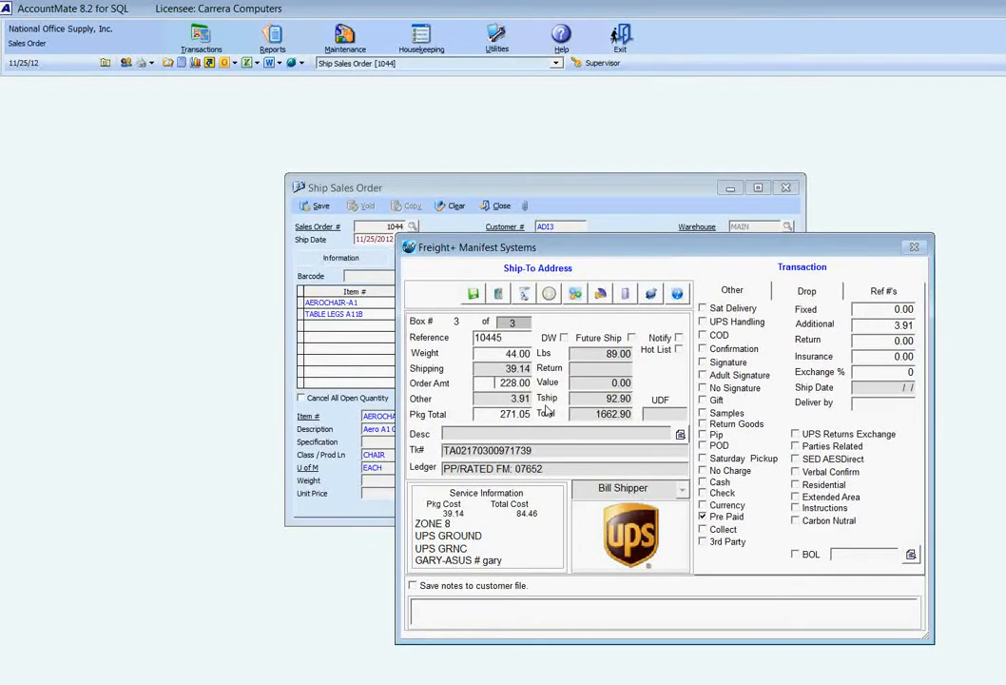
{"action": "key", "text": "Tab"}
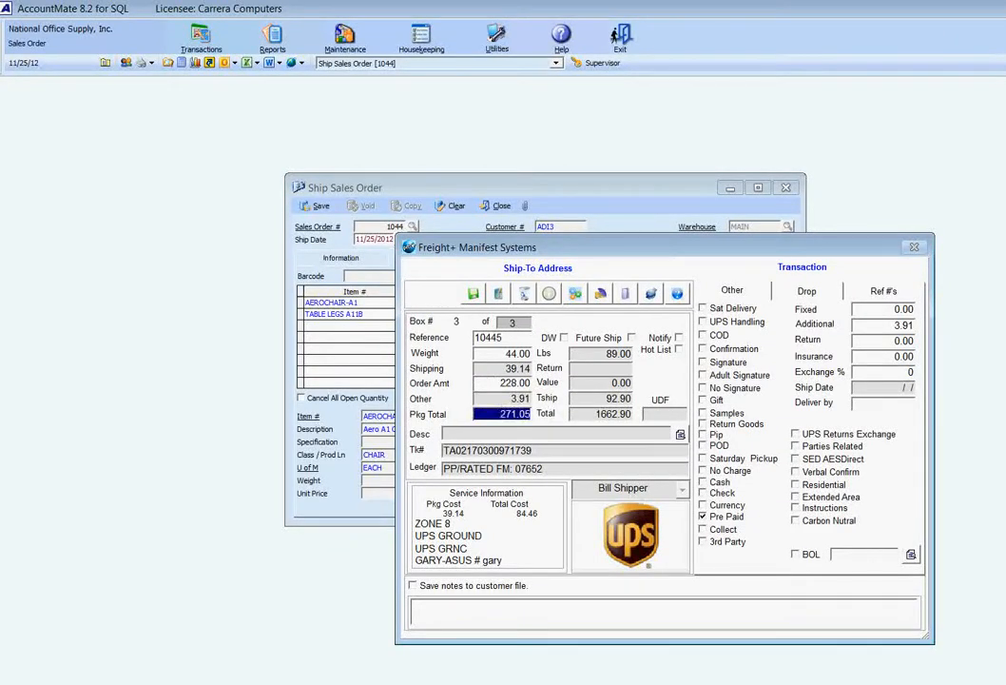
{"action": "key", "text": "Tab"}
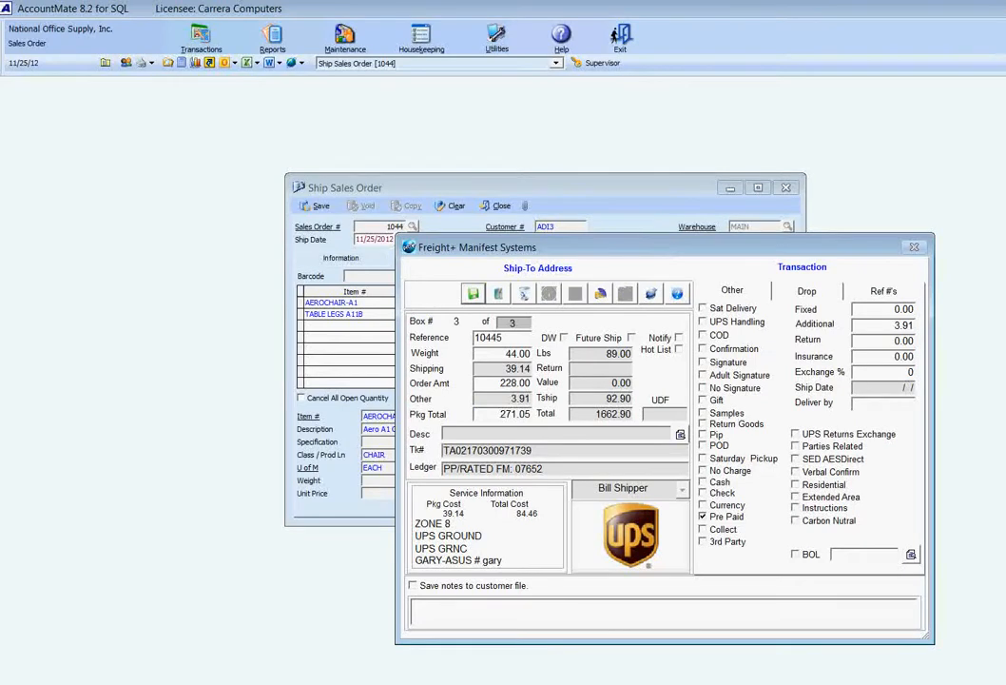
{"action": "left_click", "coordinate": [467, 295]}
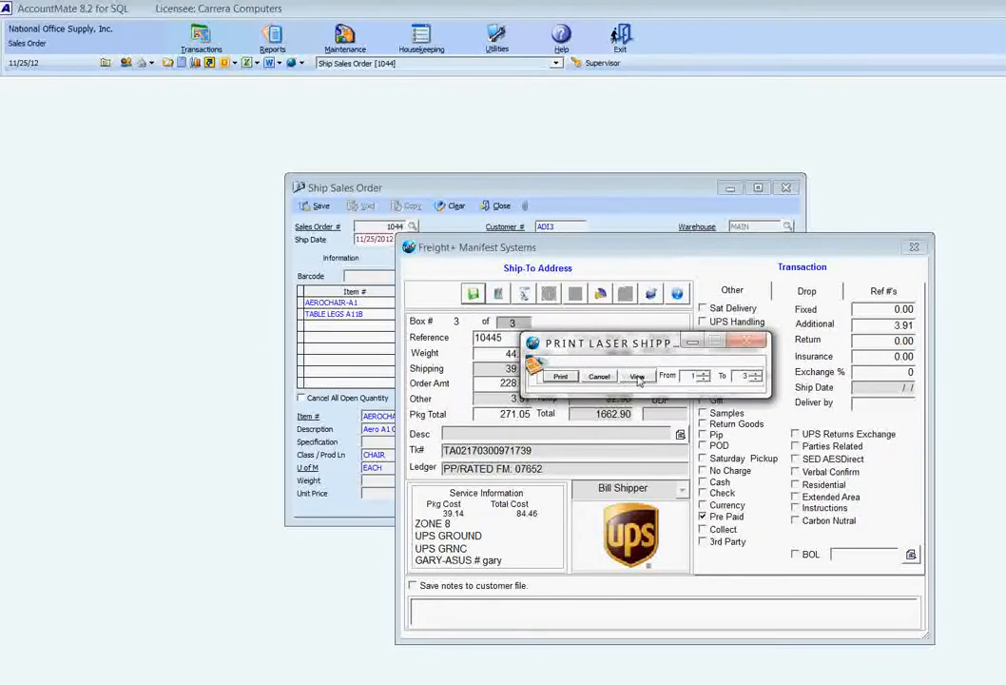
{"action": "left_click", "coordinate": [604, 379]}
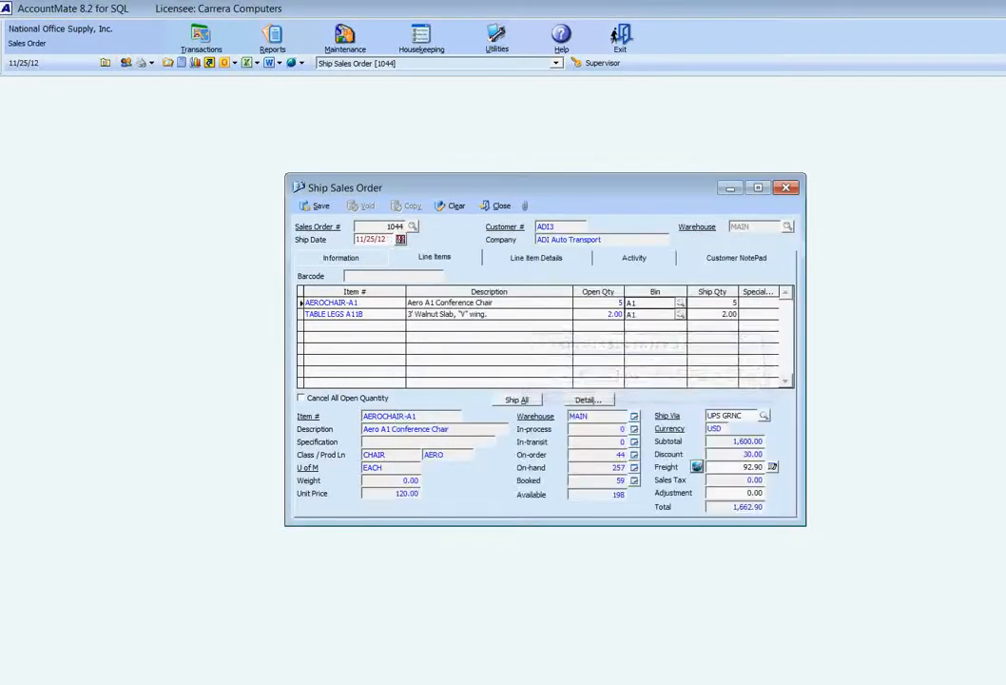
Check the sales order's invoice remark, highlighting the tracking lines of the three UPS boxes
{"action": "left_click", "coordinate": [335, 258]}
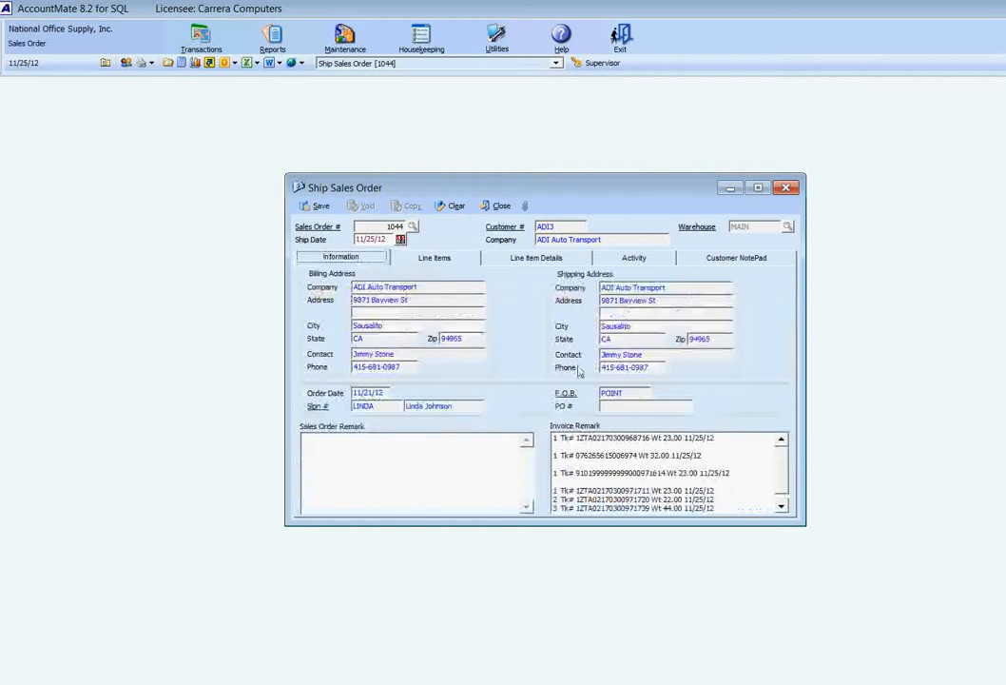
{"action": "left_click_drag", "start_coordinate": [784, 473], "coordinate": [539, 460]}
{"action": "left_click", "coordinate": [743, 478]}
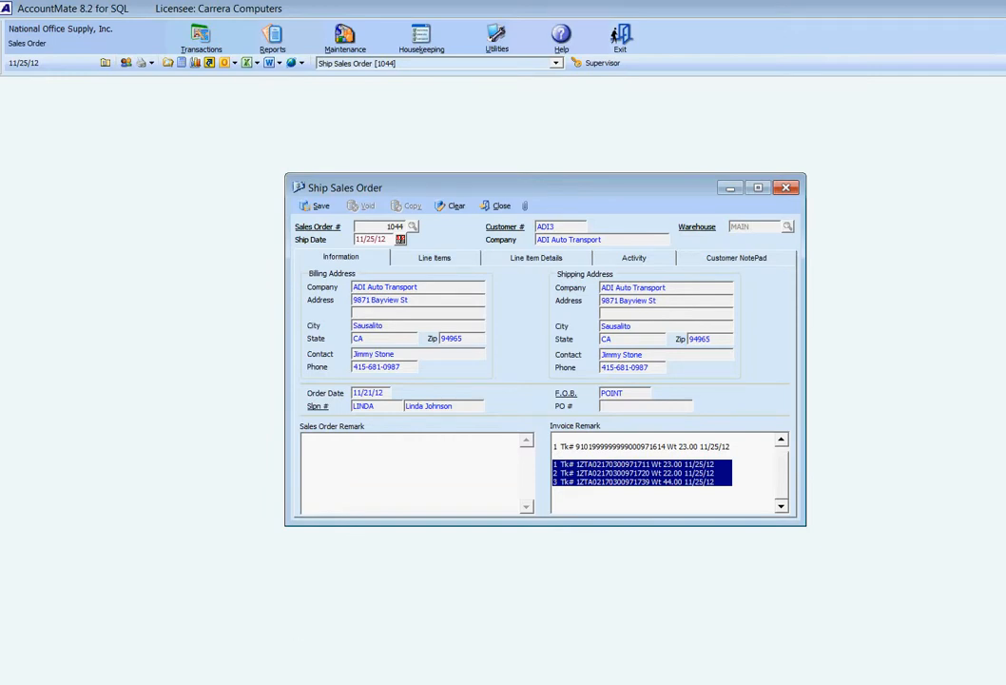
Switch to Freight+ Shipping Systems, then enlarge the manifest window and move it beside the daily shipment list
{"action": "left_click", "coordinate": [131, 482]}
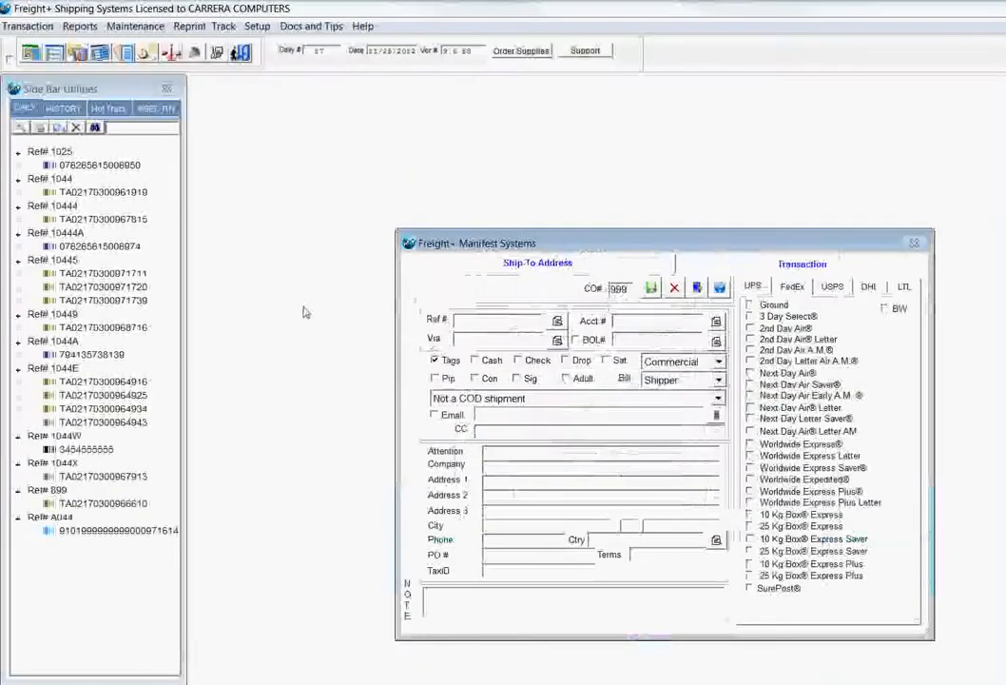
{"action": "left_click_drag", "start_coordinate": [397, 231], "coordinate": [276, 150]}
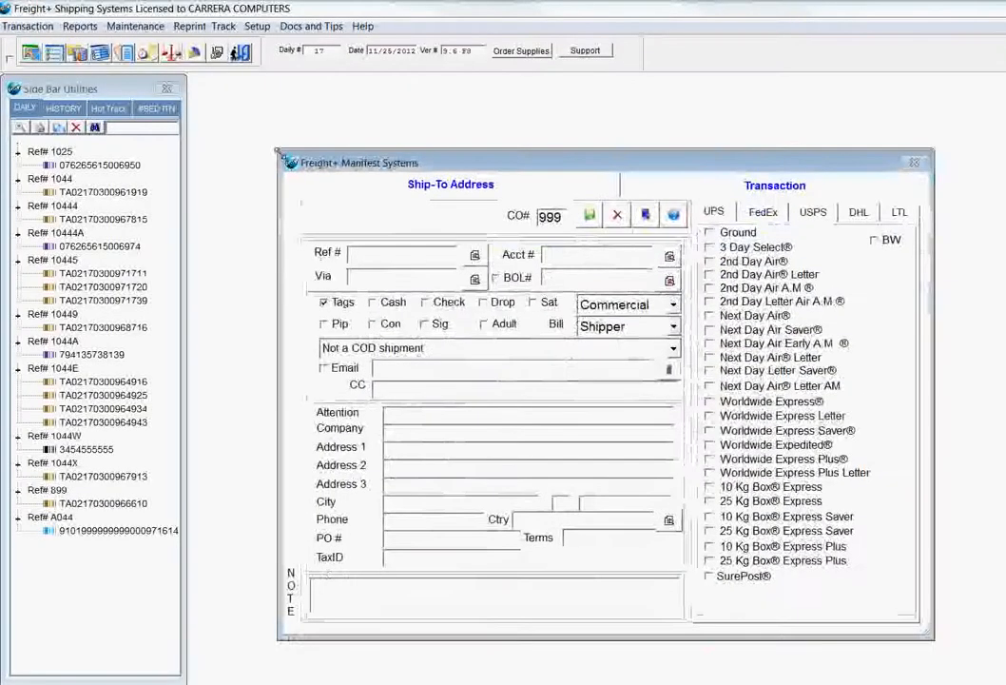
{"action": "left_click_drag", "start_coordinate": [374, 167], "coordinate": [364, 161]}
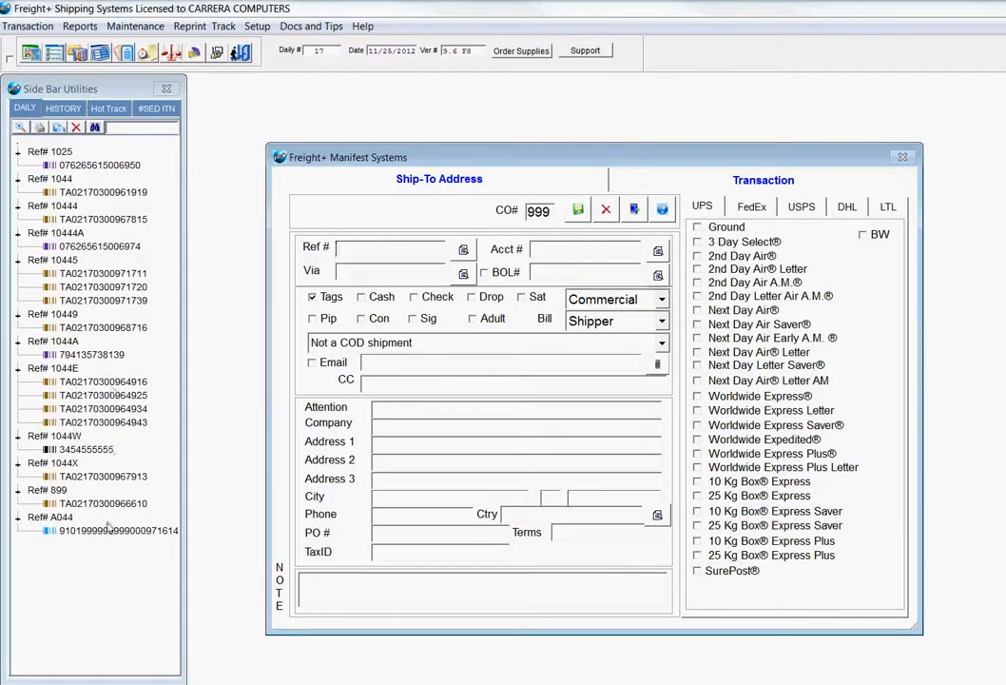
Inspect the four-box UPS shipment's e-mail notification and first tracking link, and return to the sales order's line items in AccountMate
{"action": "double_click", "coordinate": [64, 369]}
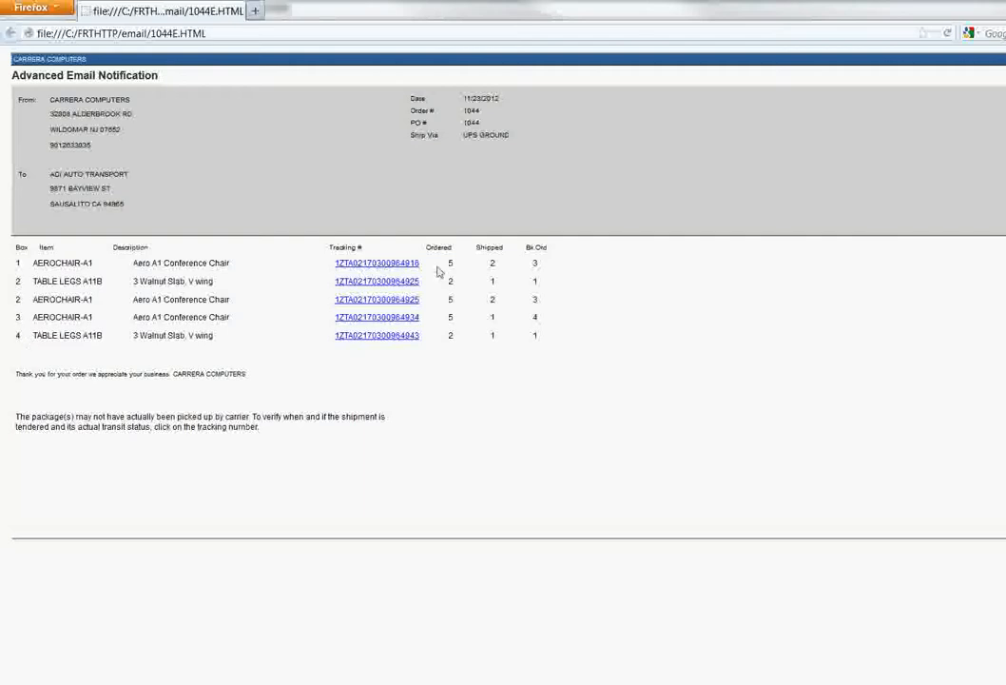
{"action": "left_click", "coordinate": [364, 263]}
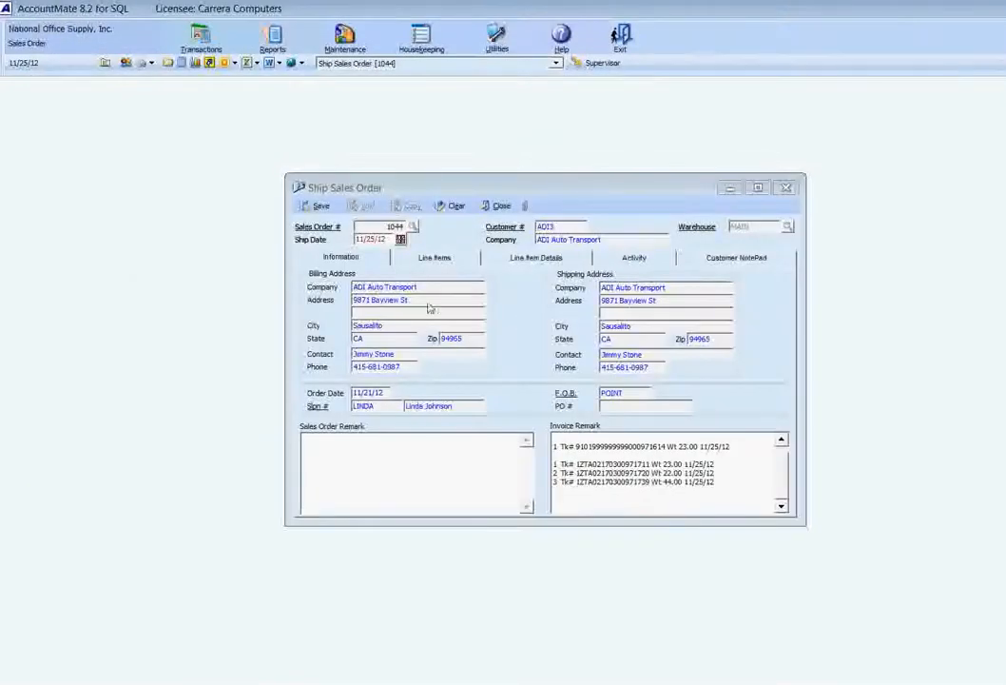
{"action": "left_click", "coordinate": [430, 258]}
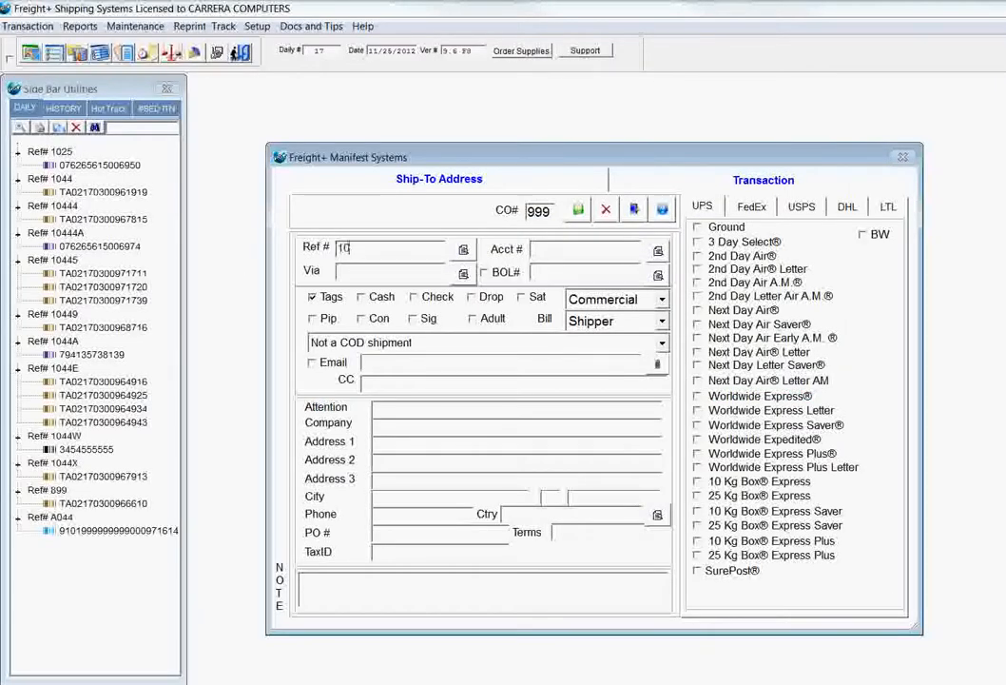
Load the YRC freight order into the Freight+ manifest by its reference number and accept its ship-to details
{"action": "type", "text": "43"}
{"action": "key", "text": "Tab"}
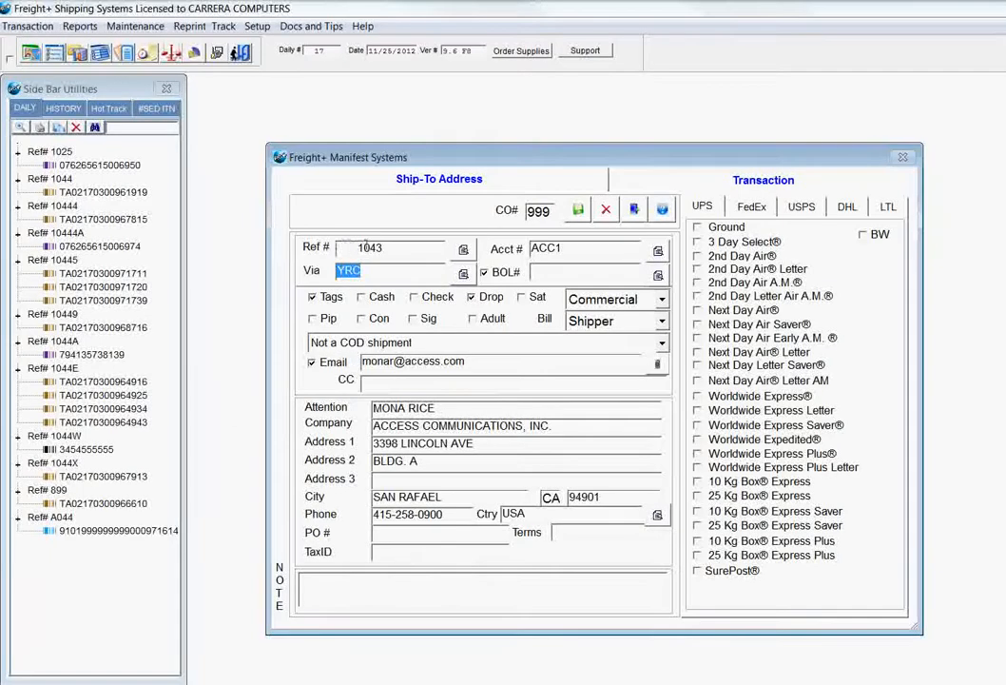
{"action": "left_click", "coordinate": [578, 211]}
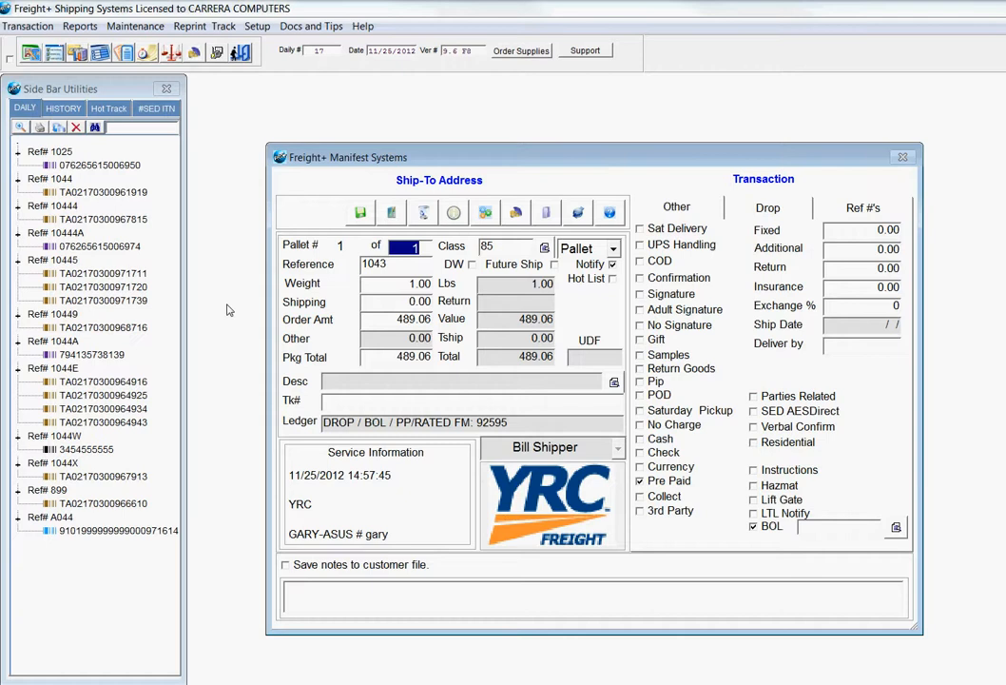
Rate the single YRC pallet at 2000 lbs with the description INK CARTRAGES, keeping its order amount and package total
{"action": "key", "text": "Tab"}
{"action": "key", "text": "Tab"}
{"action": "type", "text": "2000"}
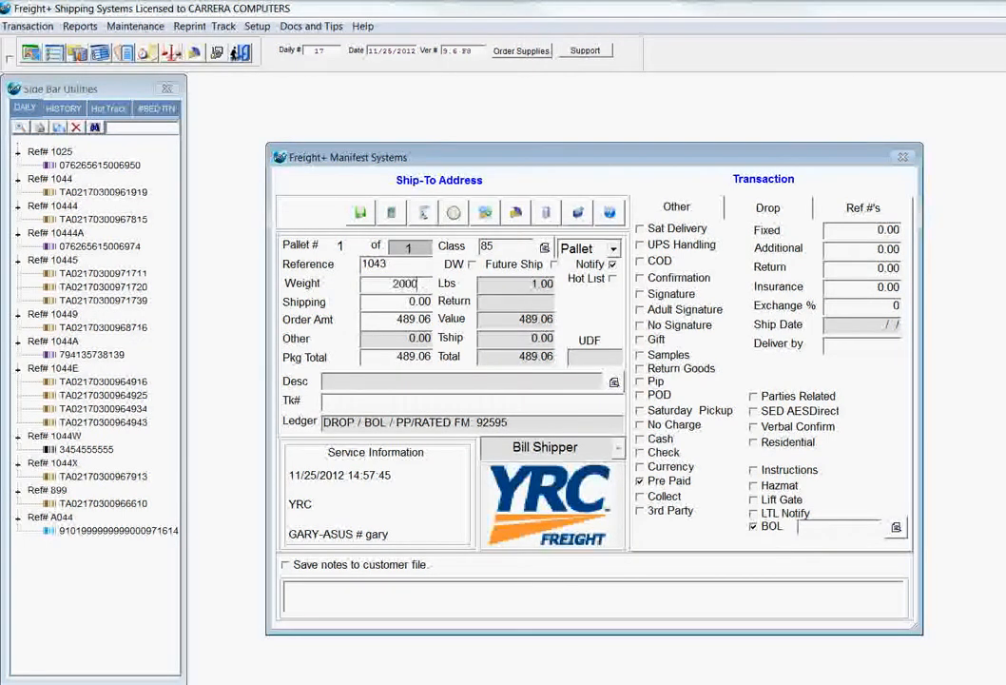
{"action": "key", "text": "Tab"}
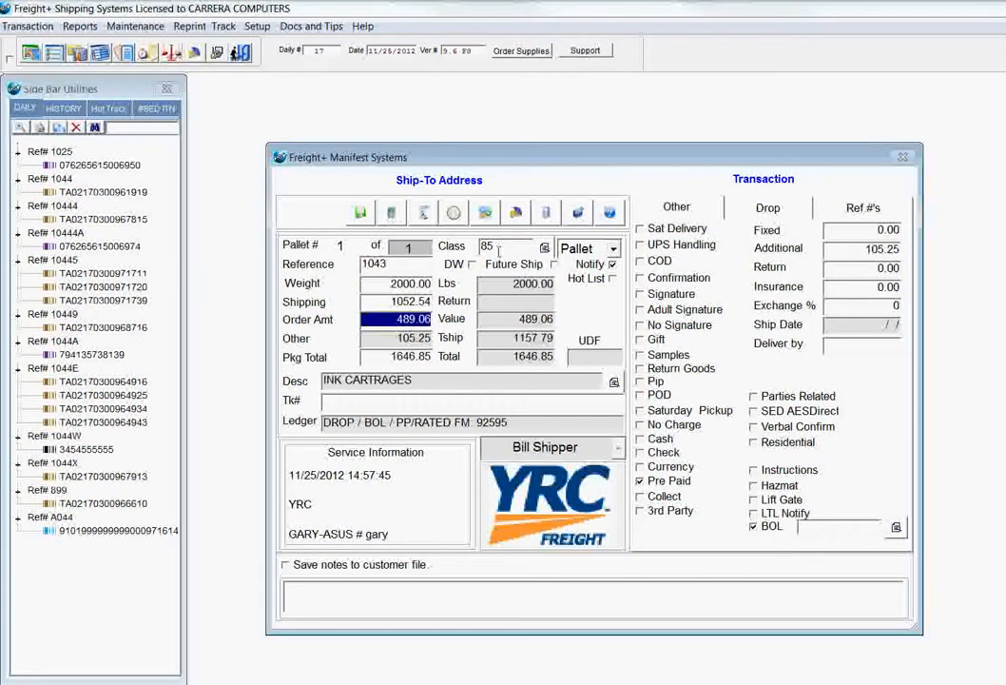
{"action": "left_click", "coordinate": [369, 322]}
{"action": "left_click", "coordinate": [411, 358]}
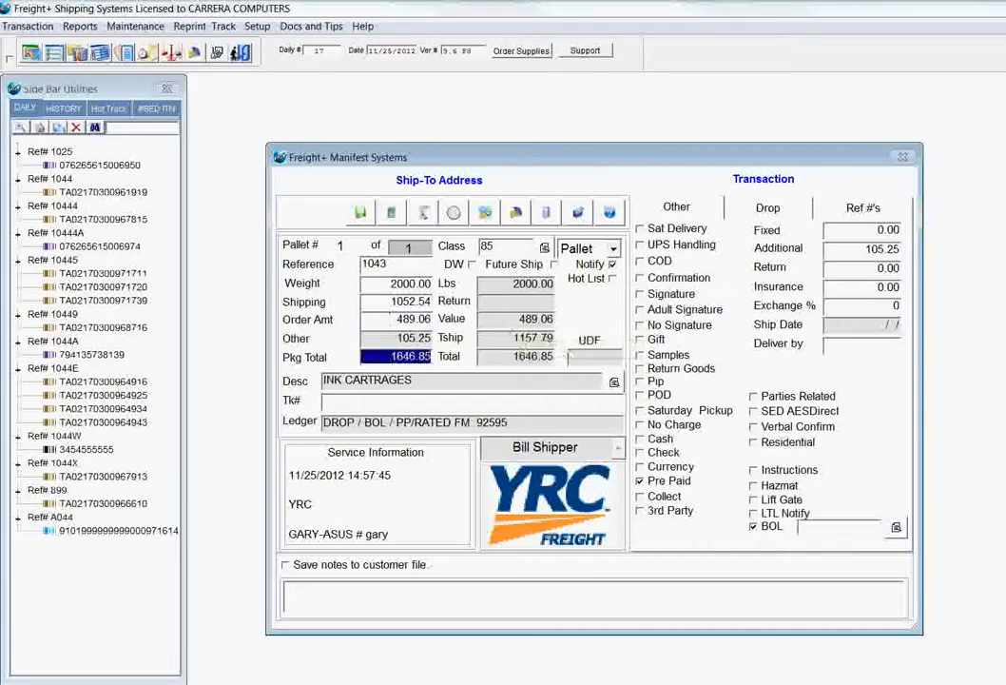
Enter the pallet's tracking number and save the YRC shipment
{"action": "key", "text": "Tab"}
{"action": "type", "text": "234523454"}
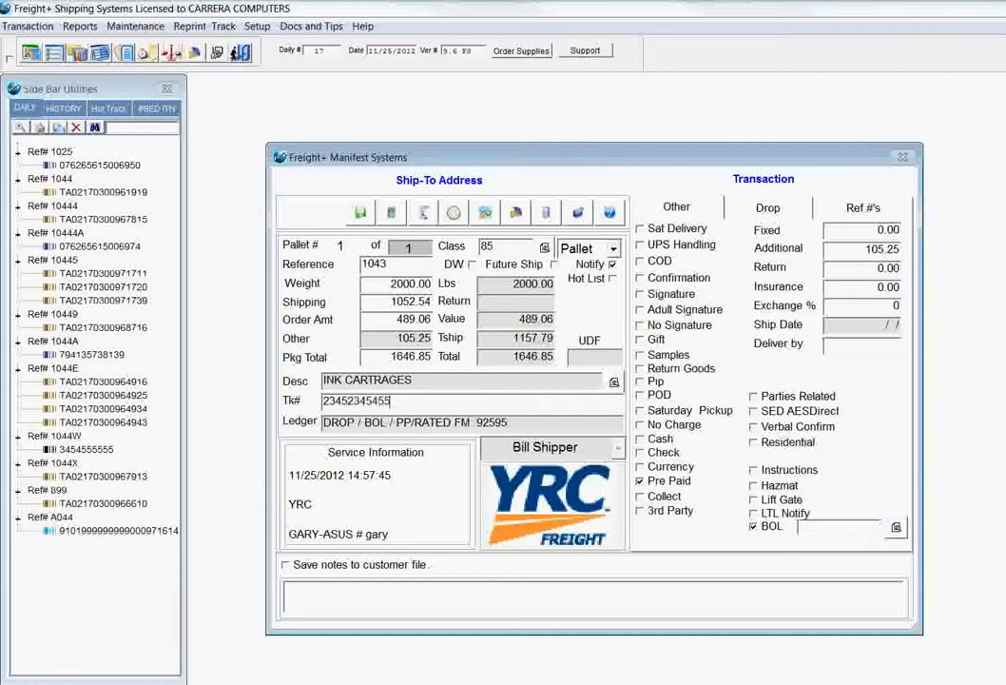
{"action": "left_click", "coordinate": [360, 212]}
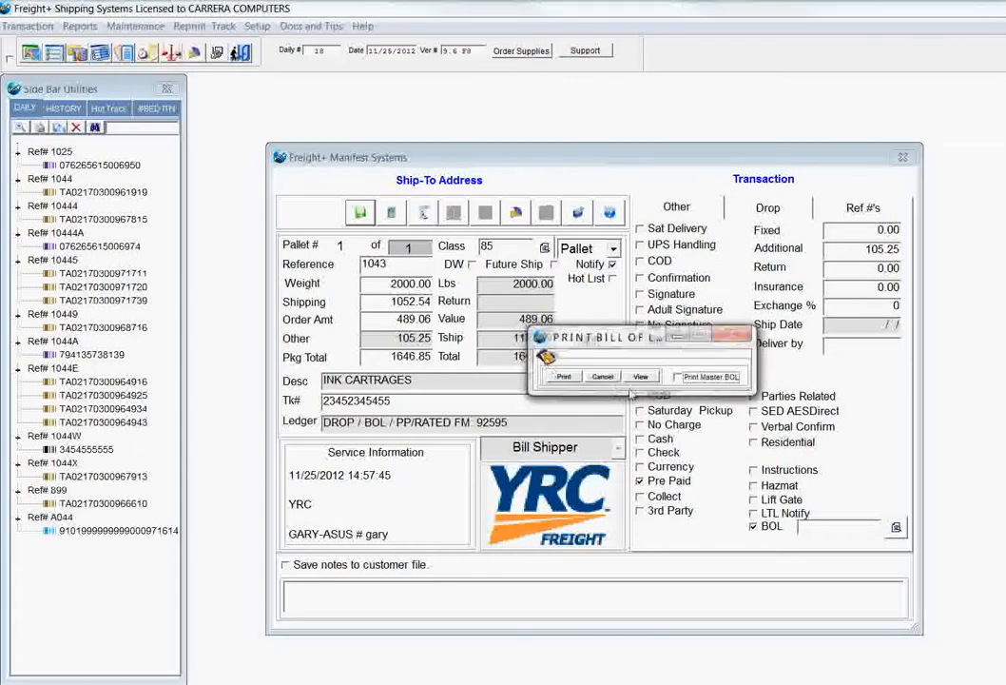
Preview the YRC bill of lading without printing it, and expand the references in the daily shipment list
{"action": "left_click", "coordinate": [635, 373]}
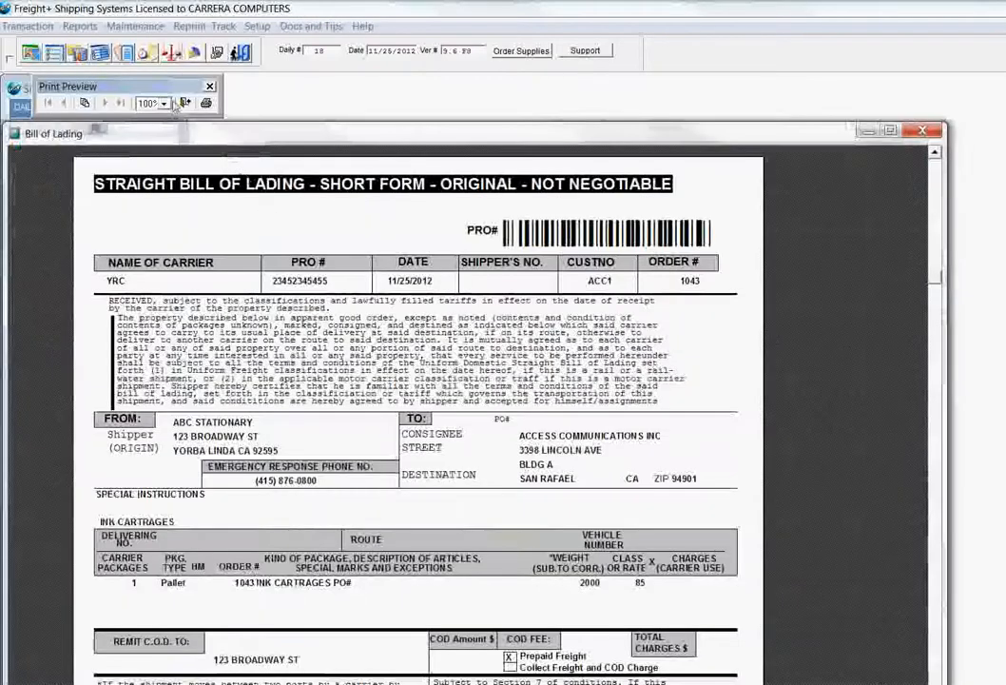
{"action": "left_click", "coordinate": [184, 103]}
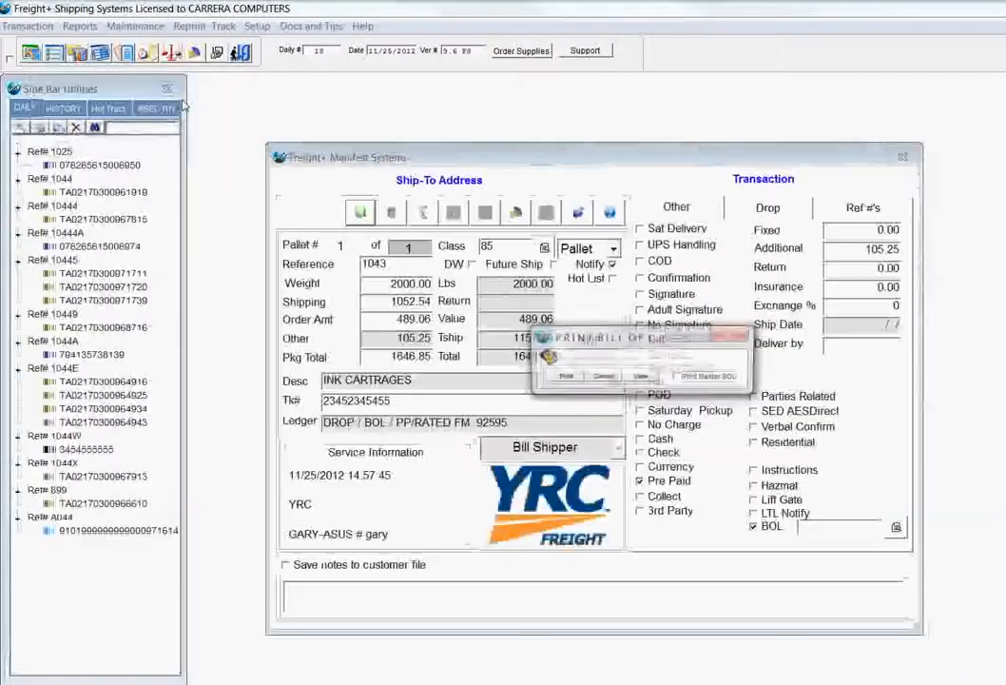
{"action": "left_click", "coordinate": [605, 373]}
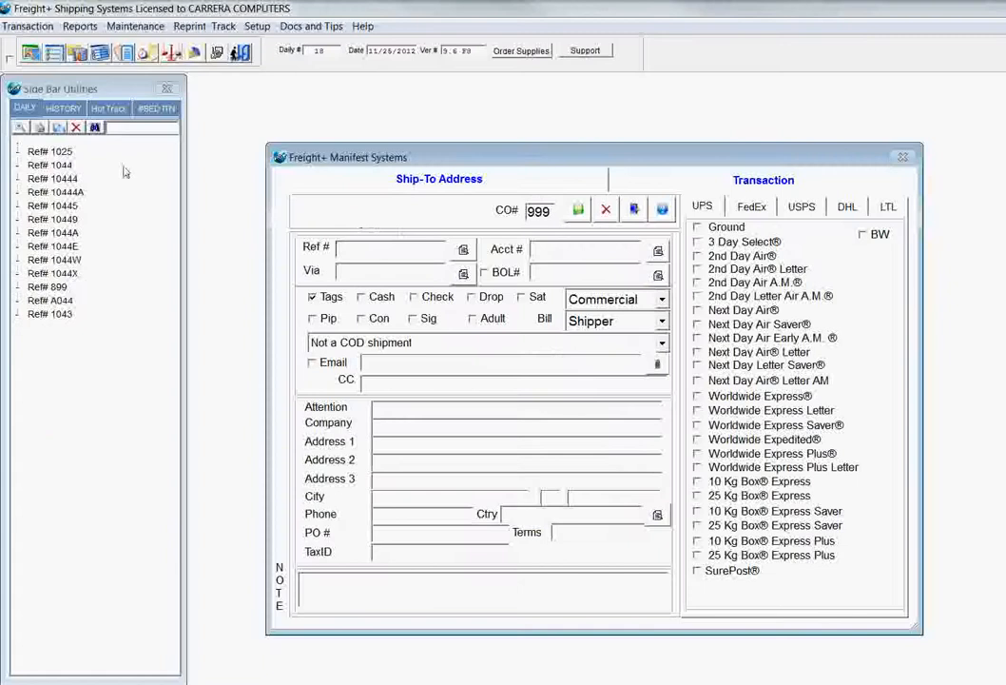
{"action": "left_click", "coordinate": [19, 149]}
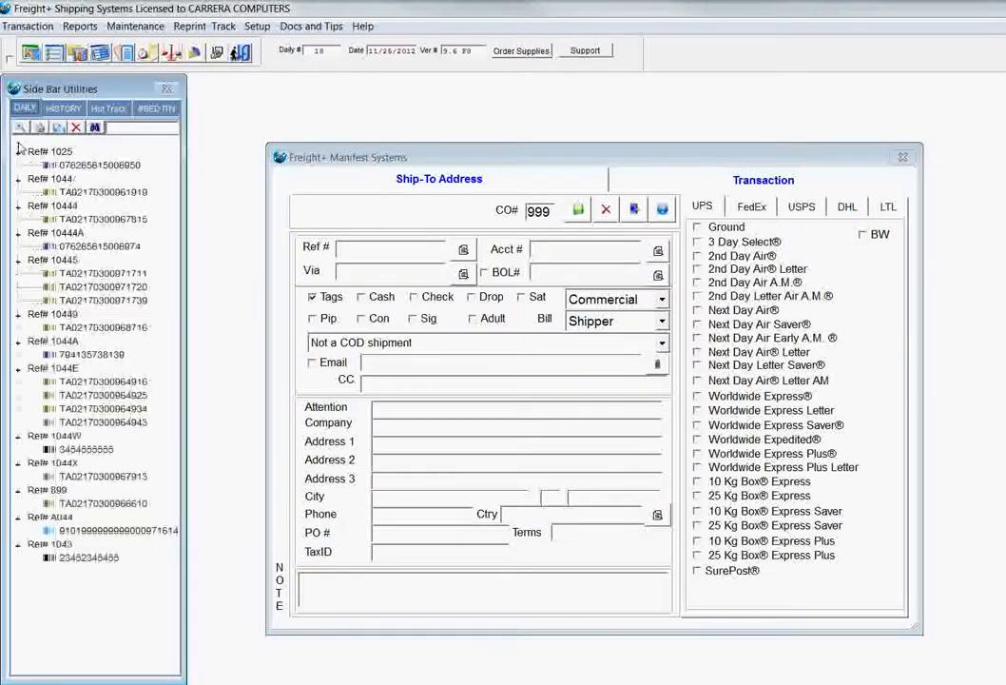